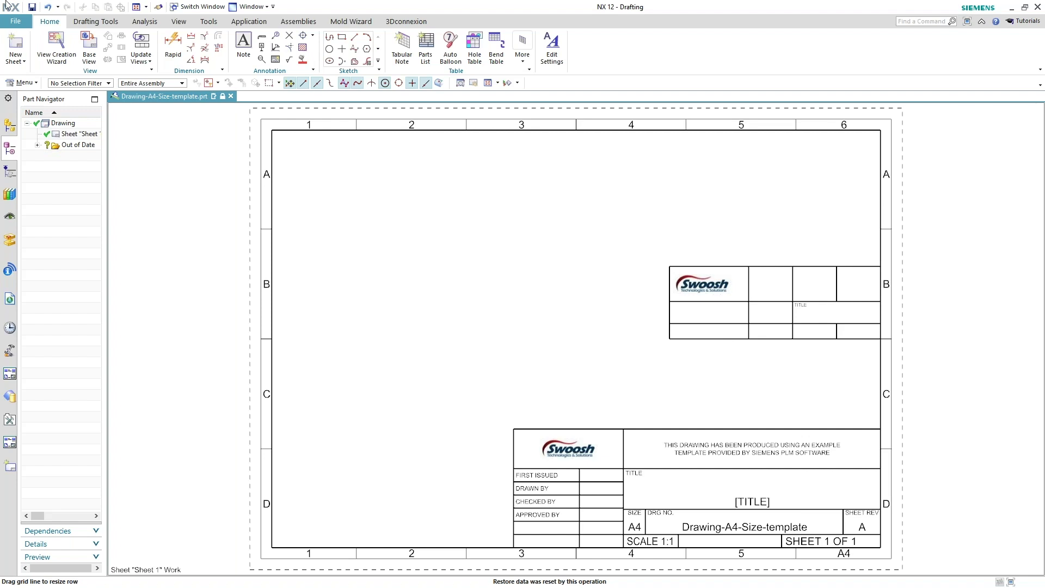
Step: Review the part's attributes in Displayed Part Properties, then close the dialog
{"action": "left_click", "coordinate": [16, 22]}
{"action": "left_click", "coordinate": [33, 224]}
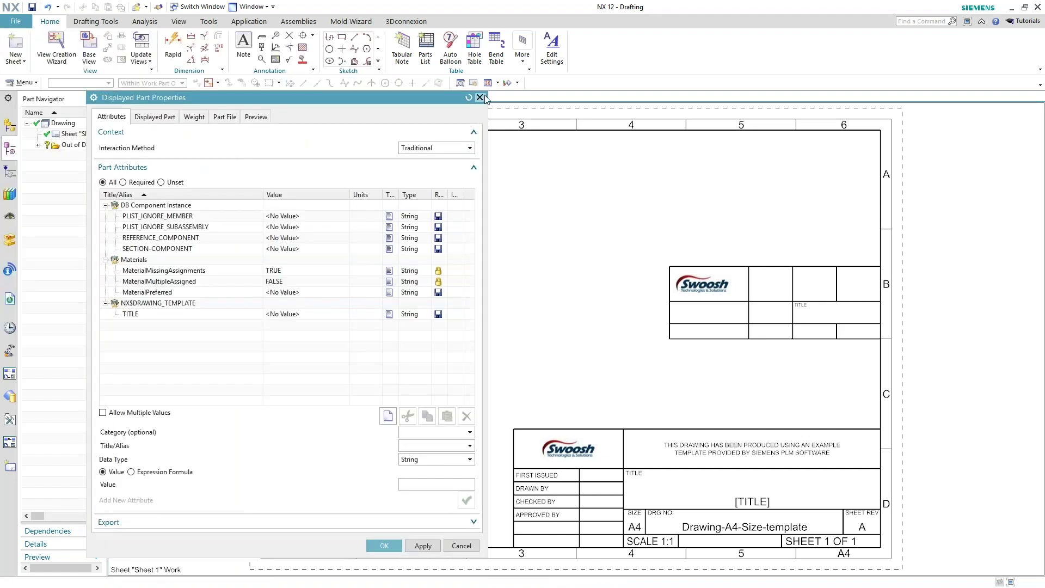
{"action": "left_click", "coordinate": [479, 97]}
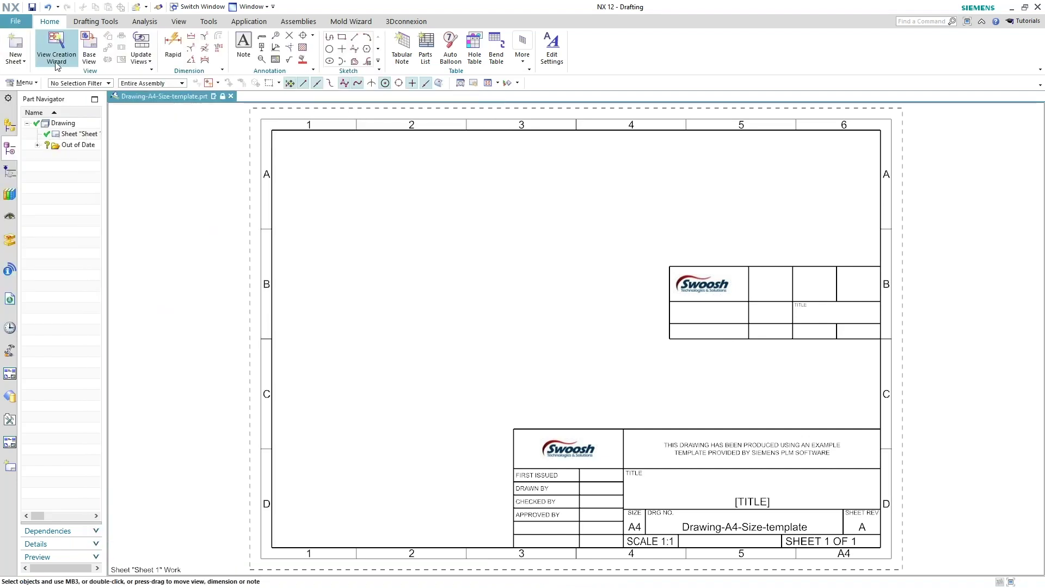
Step: Open the Drafting Preferences from the Preferences menu
{"action": "left_click", "coordinate": [27, 83]}
{"action": "mouse_move", "coordinate": [38, 214]}
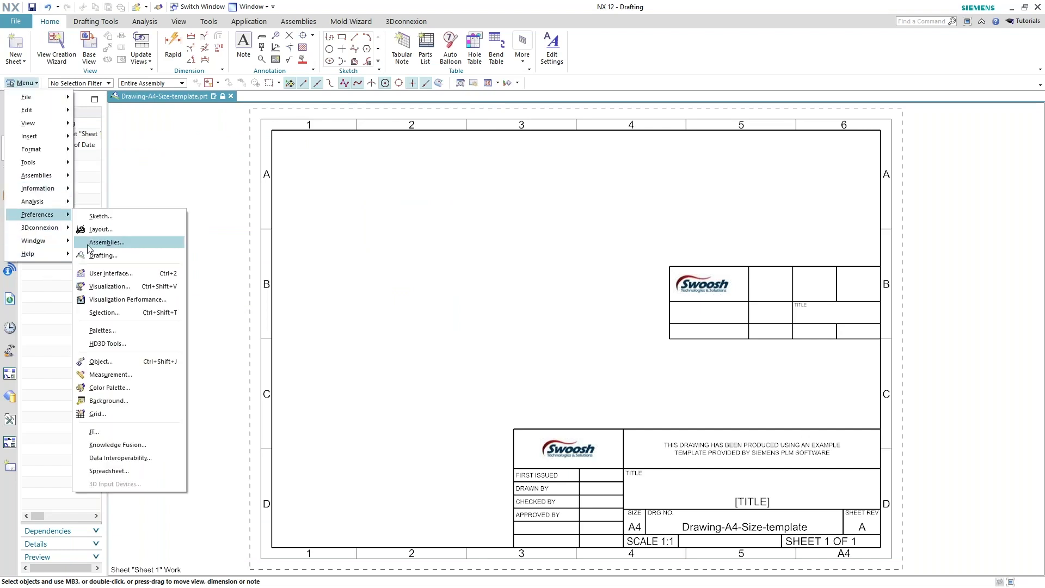
{"action": "left_click", "coordinate": [131, 257]}
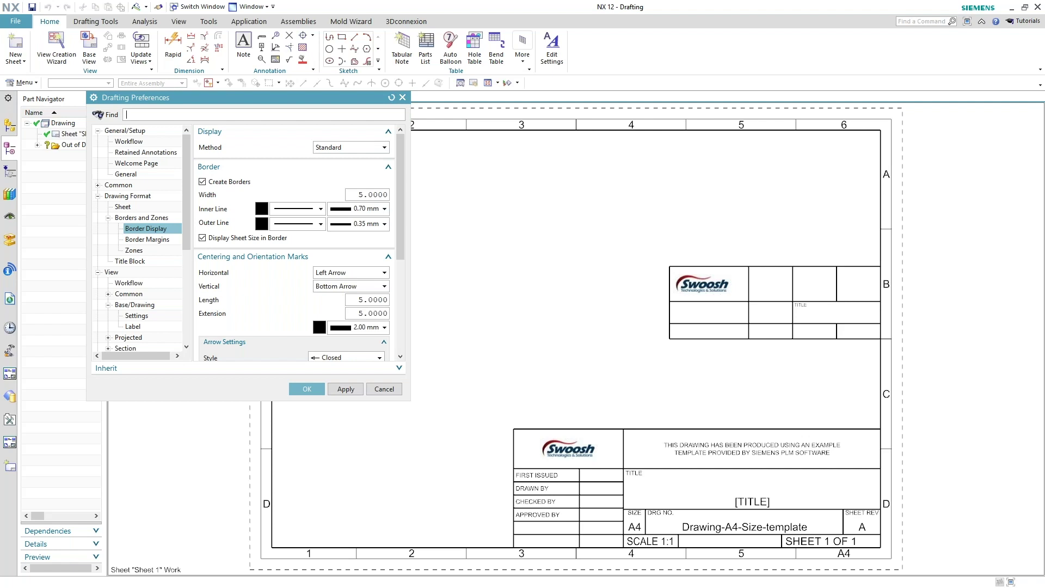
{"action": "left_click", "coordinate": [136, 176]}
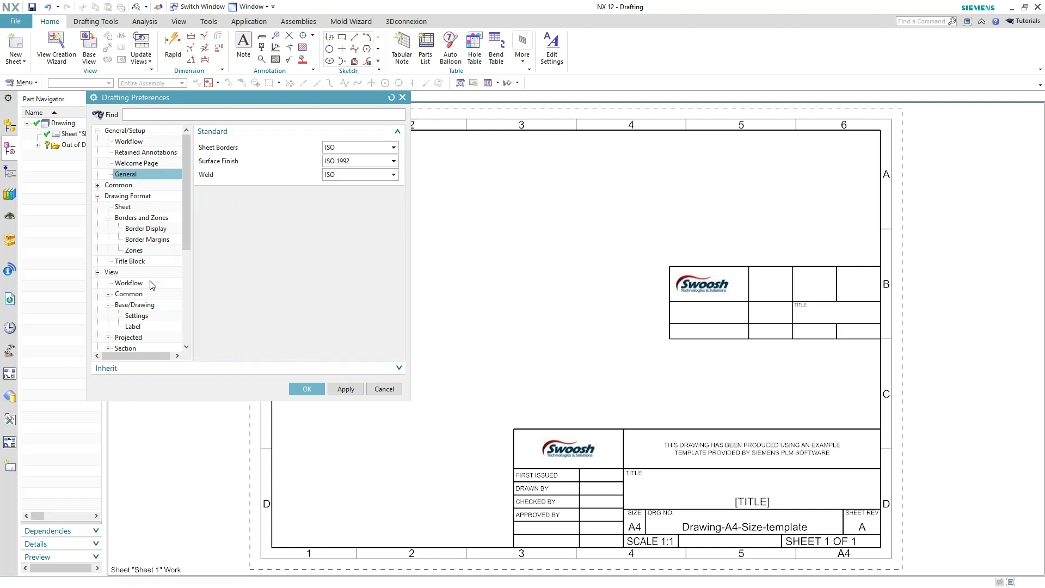
{"action": "left_click", "coordinate": [129, 282]}
{"action": "left_click", "coordinate": [157, 316]}
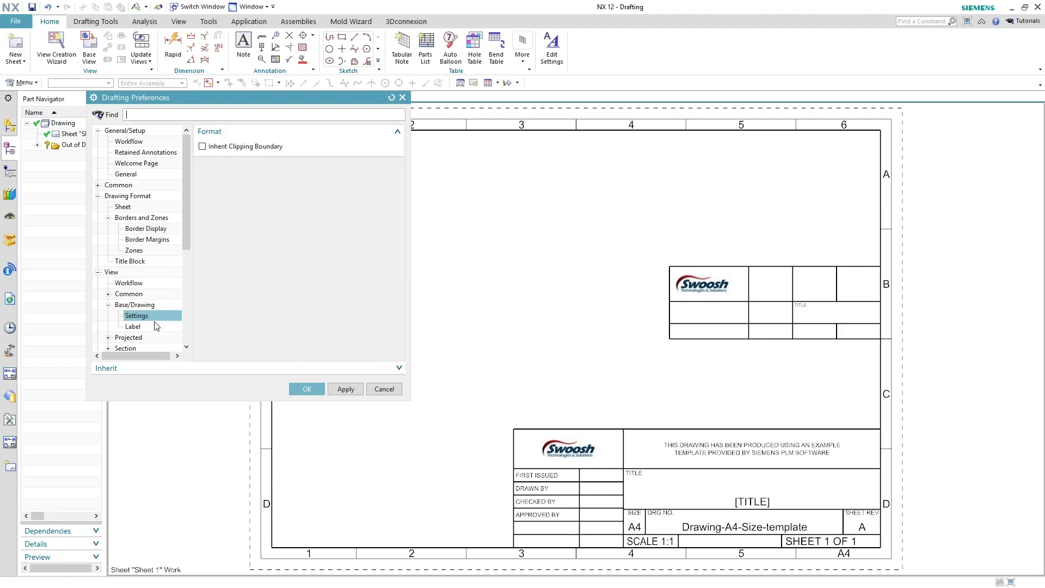
{"action": "left_click_drag", "start_coordinate": [186, 248], "coordinate": [191, 342]}
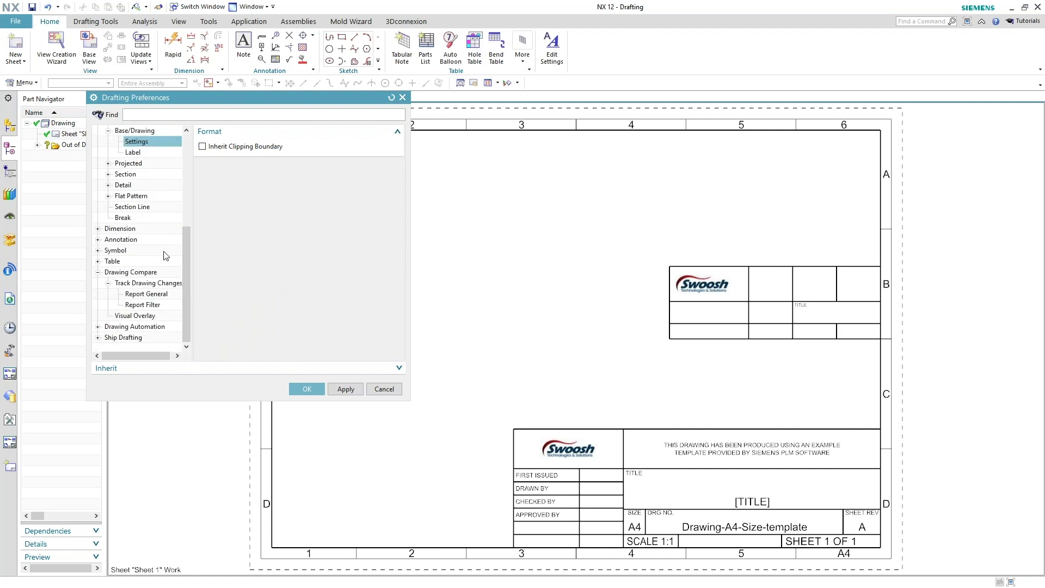
{"action": "left_click", "coordinate": [307, 389]}
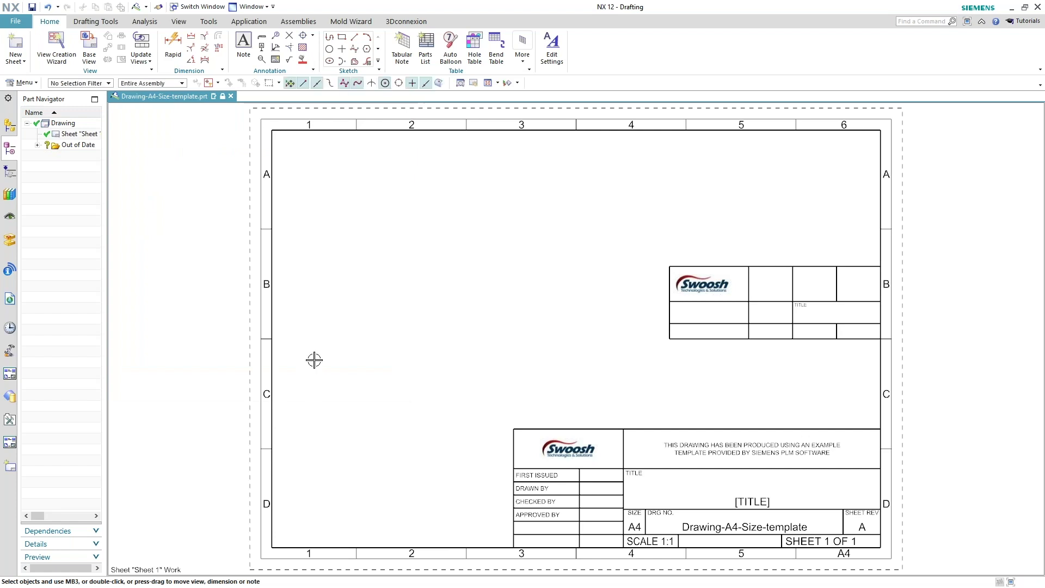
Step: Delete the mid-sheet title block and mark the drawing as a template in ugs_drawing_templates.pax
{"action": "left_click", "coordinate": [666, 264]}
{"action": "key", "text": "Delete"}
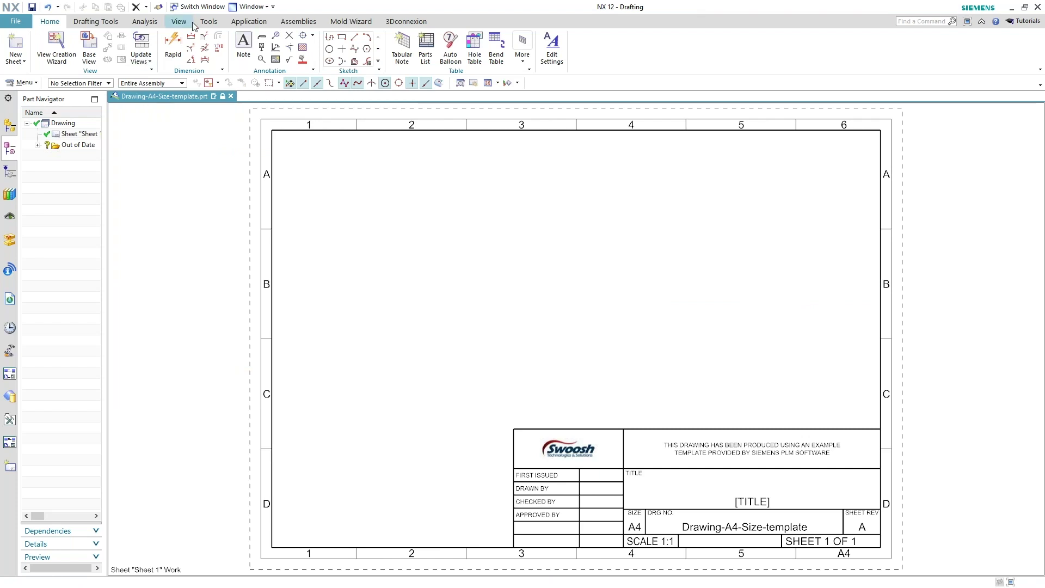
{"action": "left_click", "coordinate": [112, 23]}
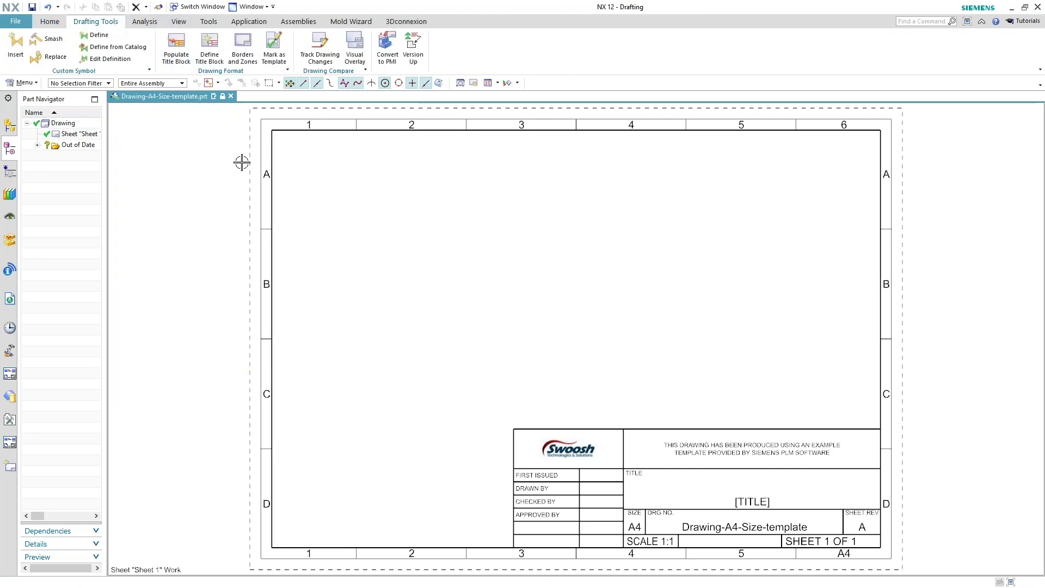
{"action": "left_click", "coordinate": [275, 57]}
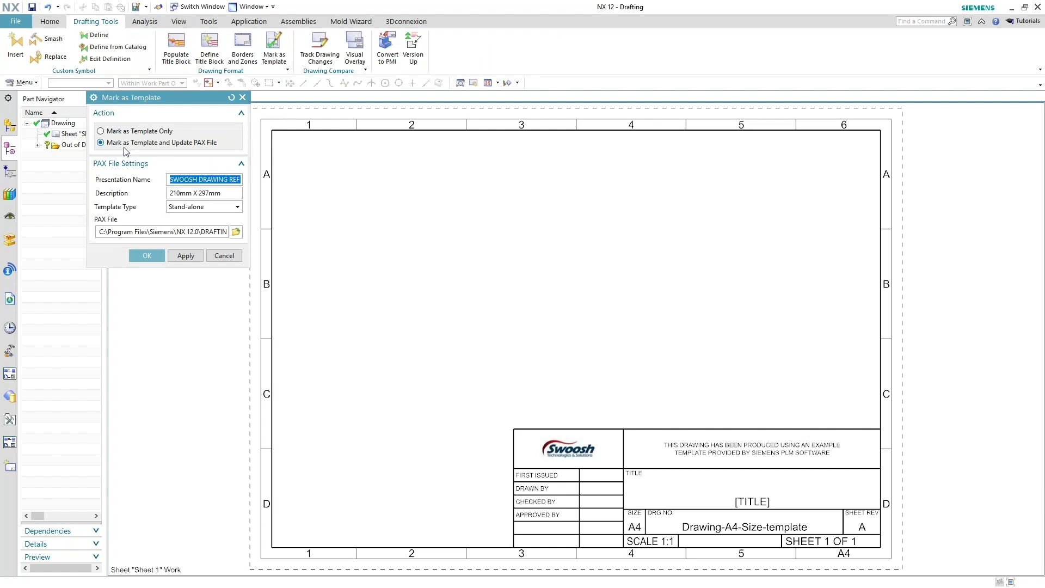
{"action": "left_click", "coordinate": [236, 232]}
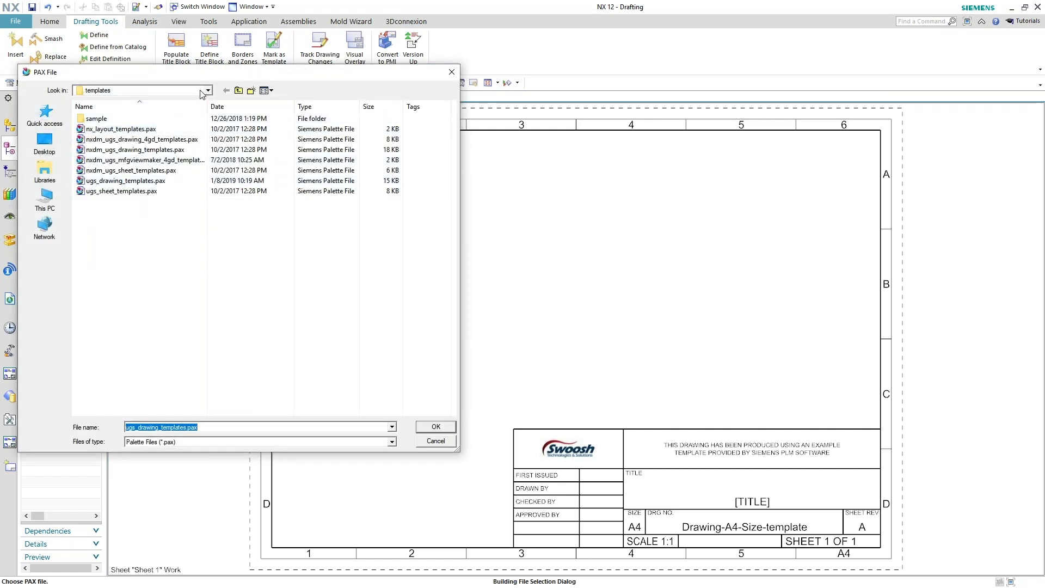
{"action": "left_click", "coordinate": [117, 182]}
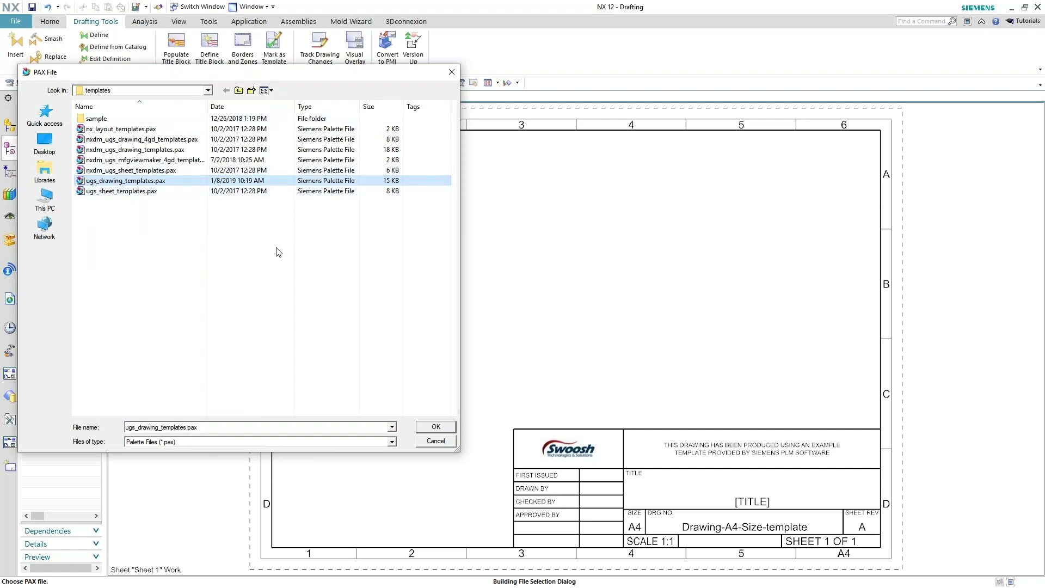
{"action": "left_click", "coordinate": [426, 428]}
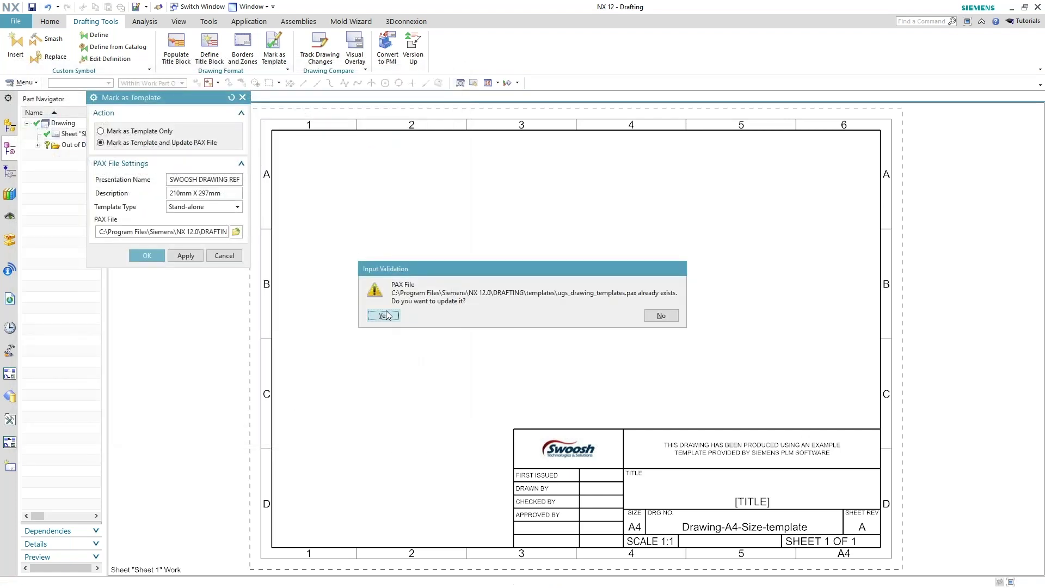
{"action": "left_click", "coordinate": [385, 316]}
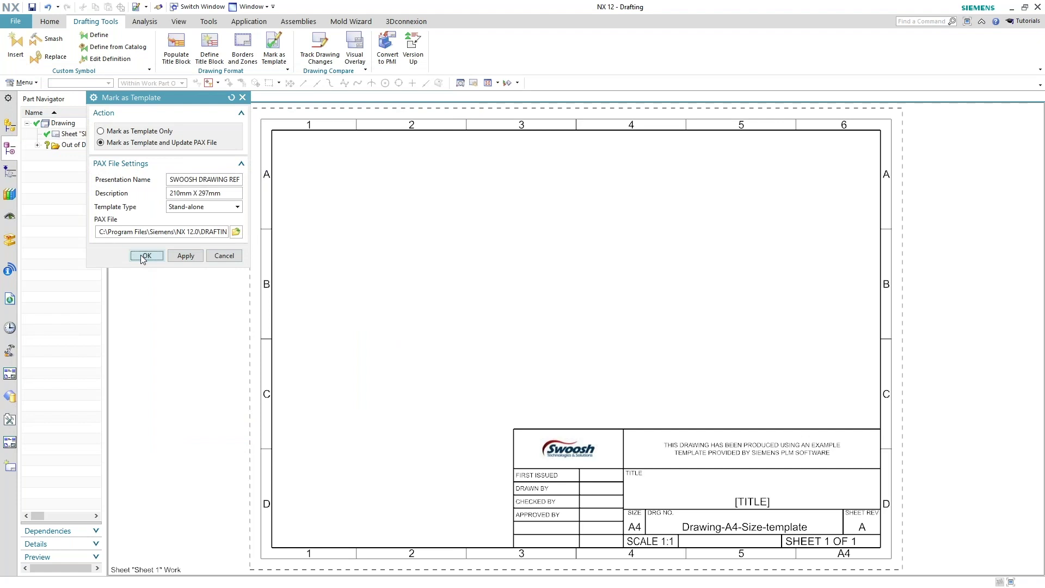
{"action": "left_click", "coordinate": [140, 255]}
Step: Dismiss the confirmation and begin Save As in the templates folder
{"action": "left_click", "coordinate": [522, 320]}
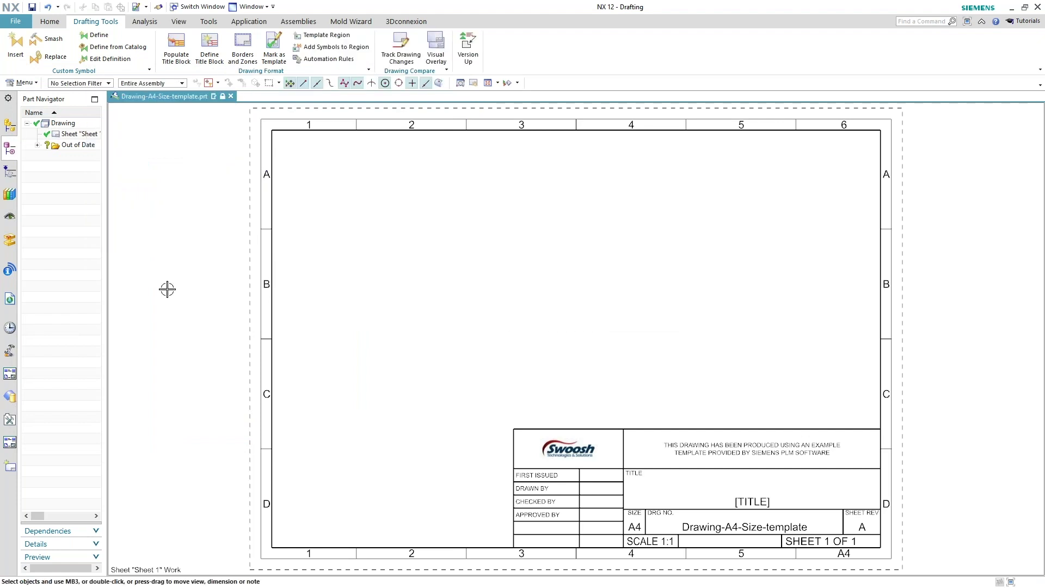
{"action": "left_click", "coordinate": [15, 22]}
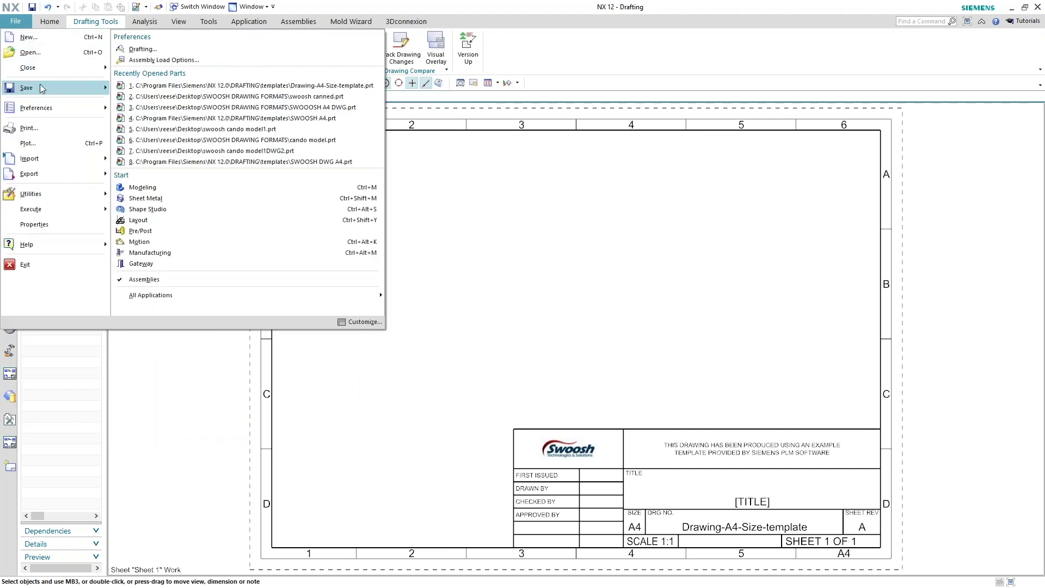
{"action": "mouse_move", "coordinate": [40, 87]}
{"action": "left_click", "coordinate": [170, 91]}
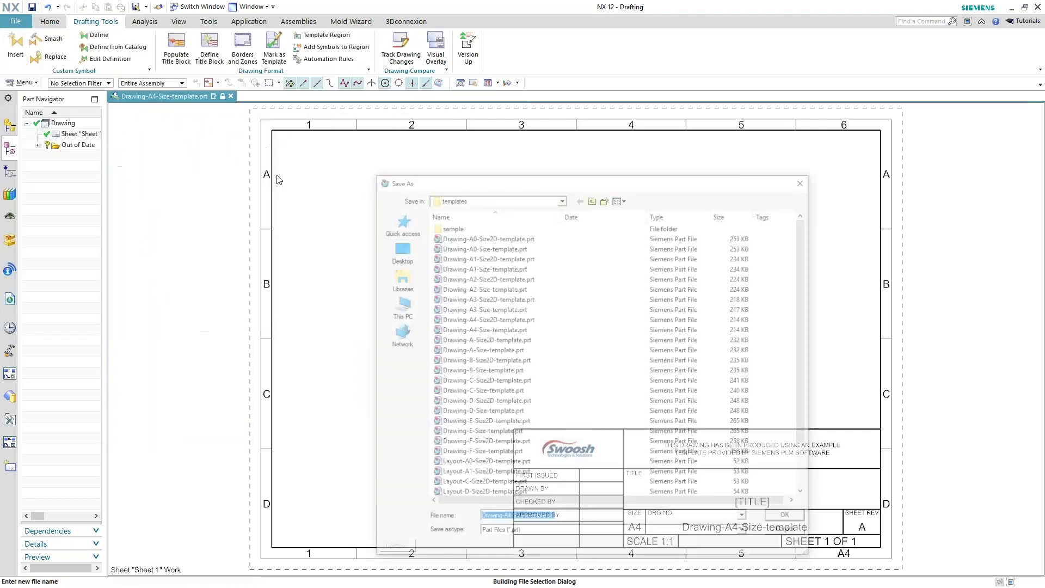
{"action": "scroll", "coordinate": [606, 439], "scroll_direction": "down", "scroll_amount": 2}
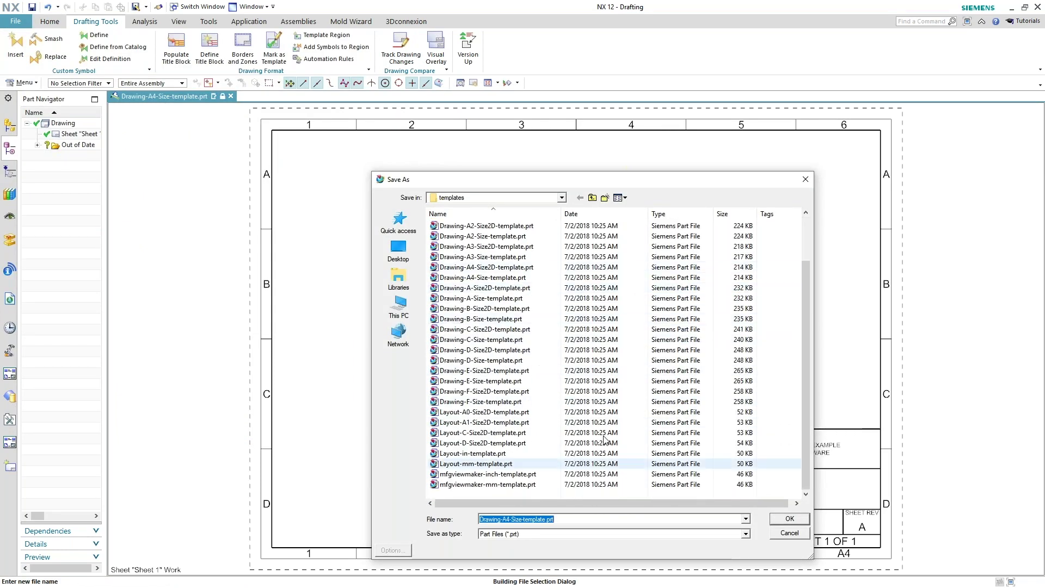
{"action": "scroll", "coordinate": [606, 439], "scroll_direction": "up", "scroll_amount": 2}
{"action": "left_click", "coordinate": [551, 197]}
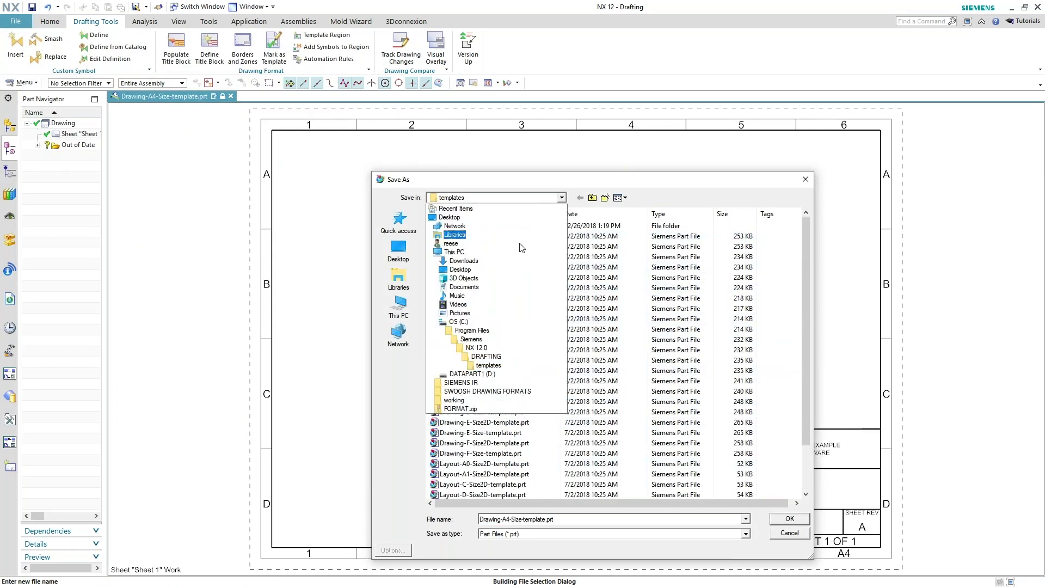
{"action": "left_click", "coordinate": [525, 365]}
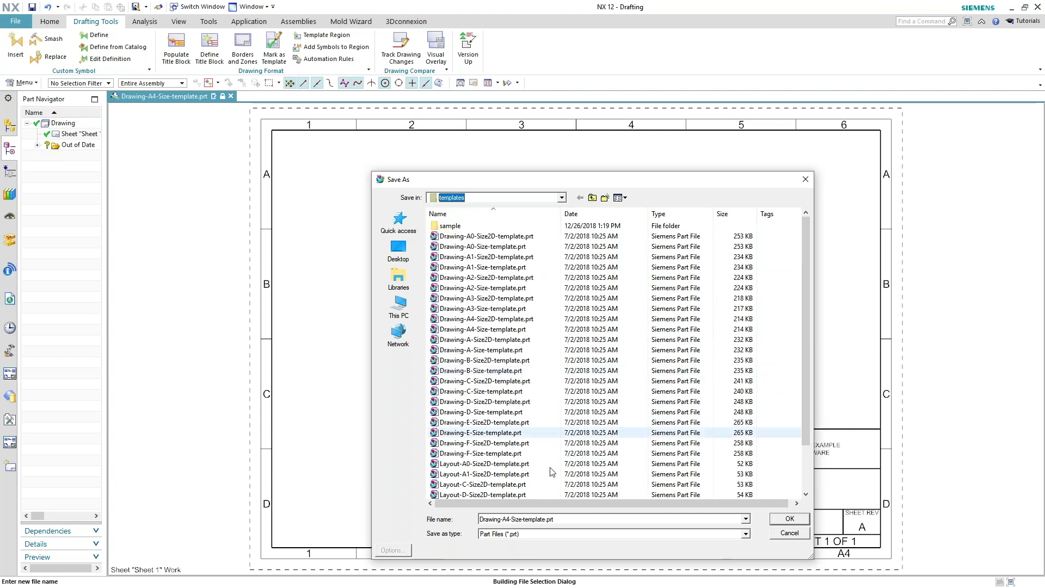
Step: Rename the file to SWOOSH-A4-Size-template.prt and save it
{"action": "double_click", "coordinate": [566, 519]}
{"action": "left_click", "coordinate": [501, 520]}
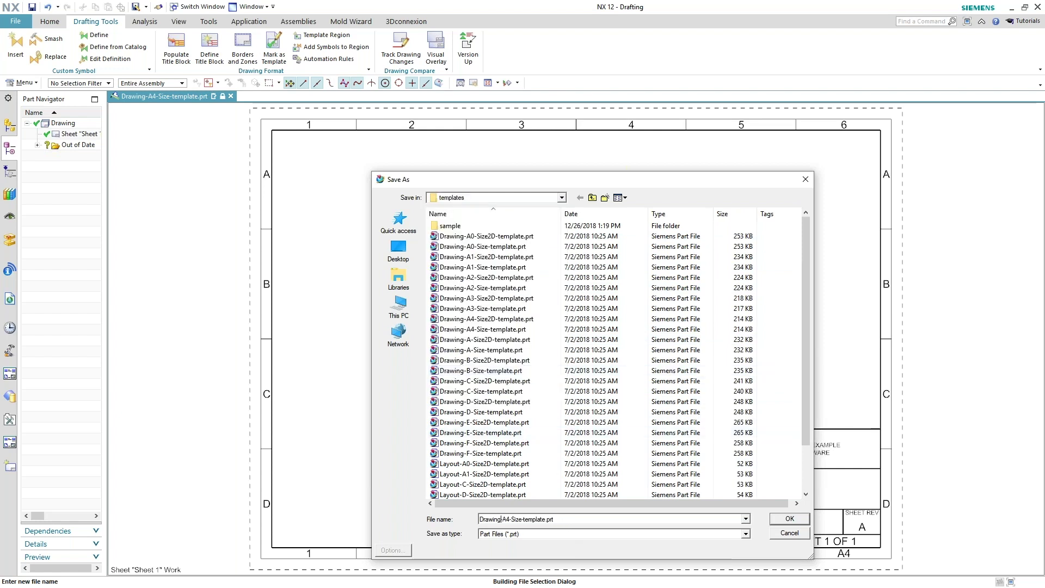
{"action": "key", "text": "BackSpace"}
{"action": "key", "text": "BackSpace"}
{"action": "key", "text": "BackSpace"}
{"action": "key", "text": "BackSpace"}
{"action": "key", "text": "BackSpace"}
{"action": "key", "text": "BackSpace"}
{"action": "key", "text": "BackSpace"}
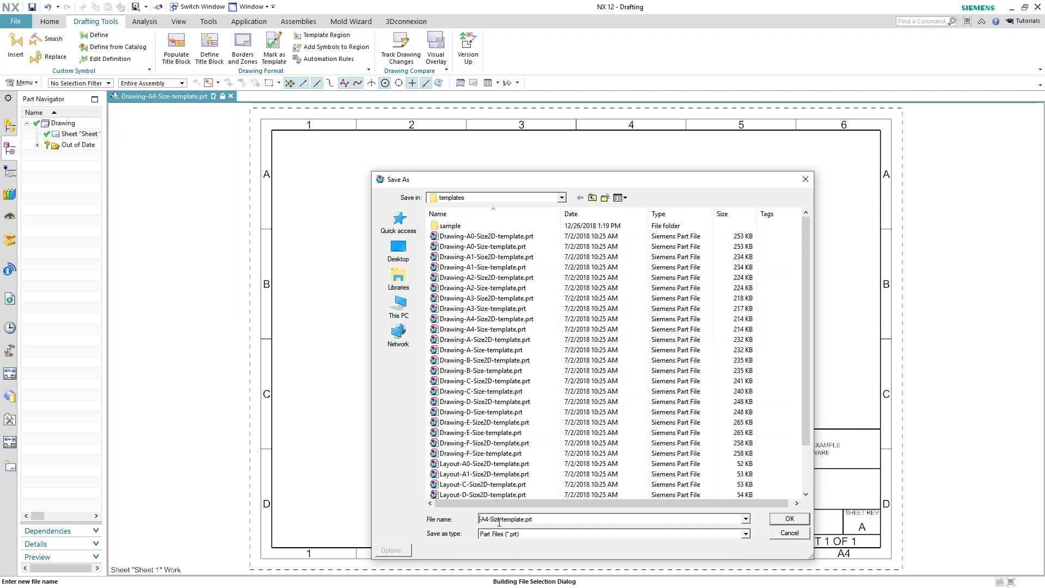
{"action": "type", "text": "SWOOSH"}
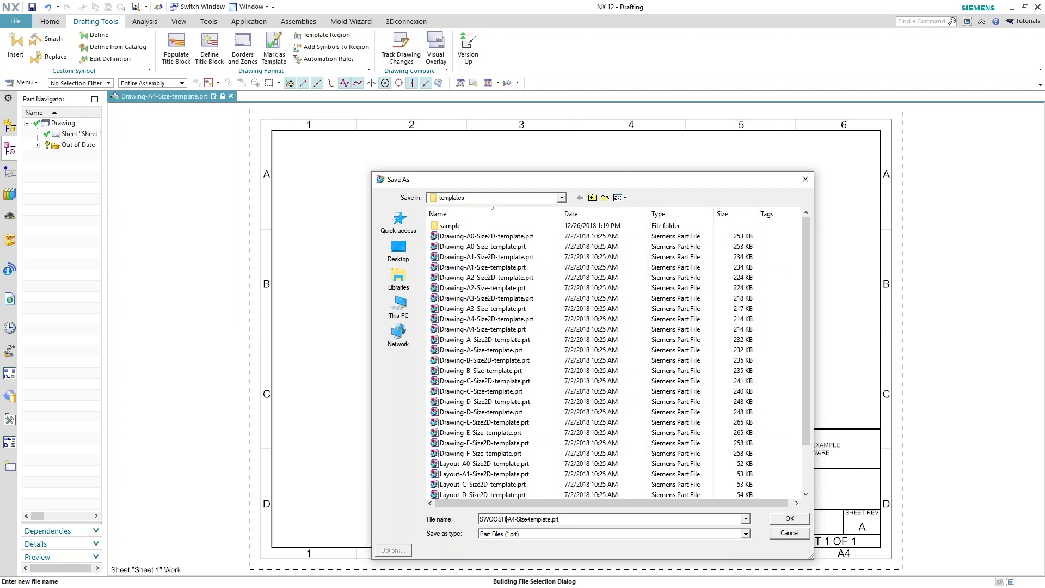
{"action": "left_click", "coordinate": [798, 520]}
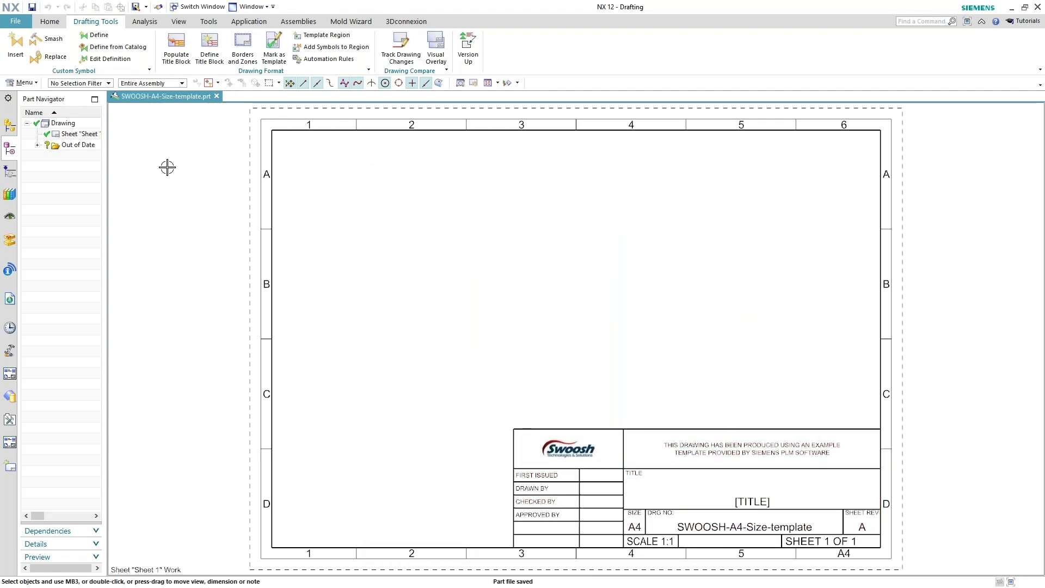
Step: Close the SWOOSH-A4-Size-template part, clear the History list, and start a new file
{"action": "left_click", "coordinate": [16, 21]}
{"action": "left_click", "coordinate": [57, 280]}
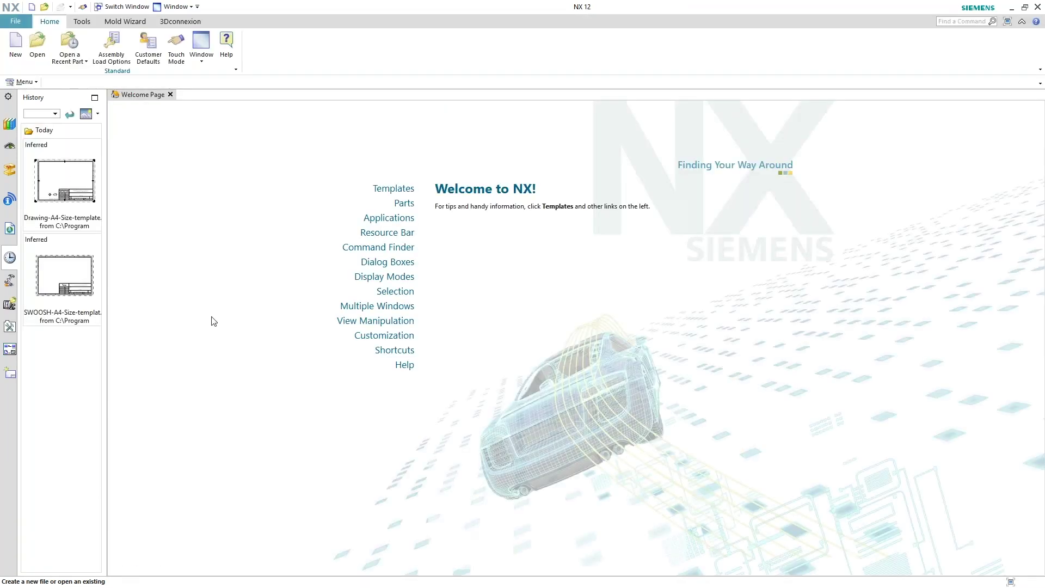
{"action": "right_click", "coordinate": [59, 366]}
{"action": "left_click", "coordinate": [81, 374]}
{"action": "left_click", "coordinate": [456, 313]}
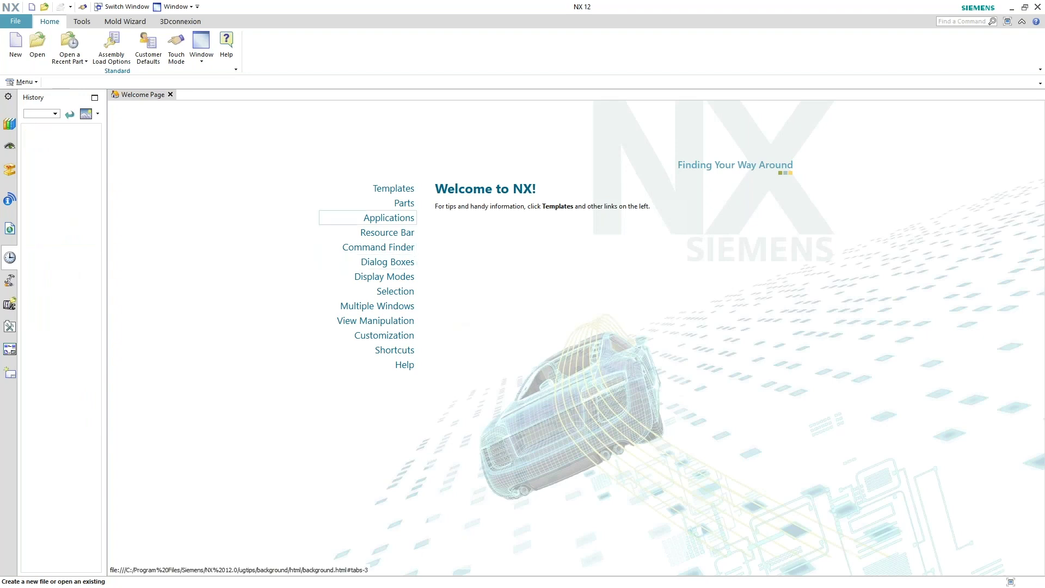
{"action": "left_click", "coordinate": [26, 46]}
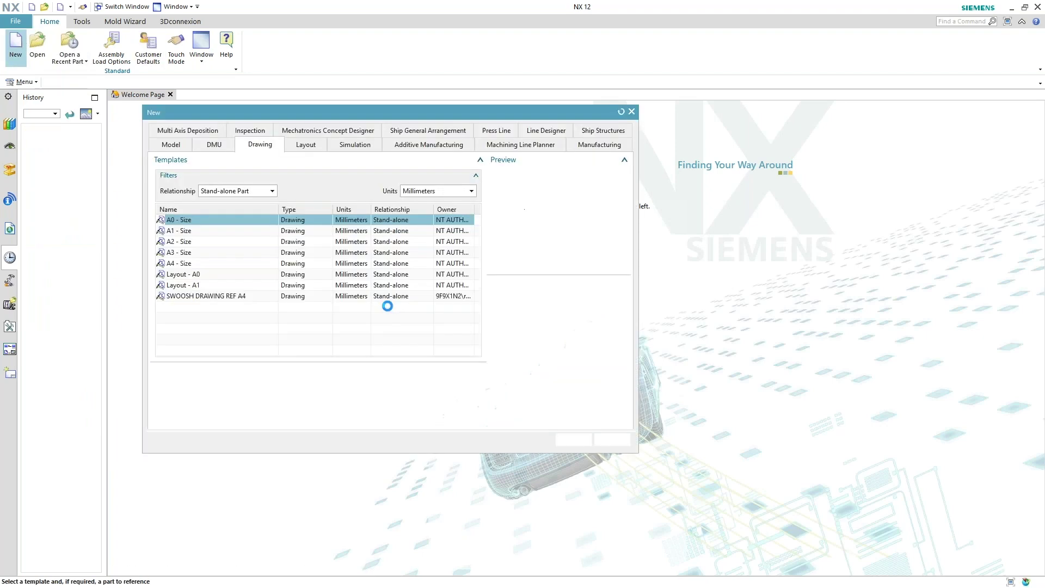
Step: Create dwg1.prt from the SWOOSH DRAWING REF A4 drawing template
{"action": "left_click", "coordinate": [271, 191]}
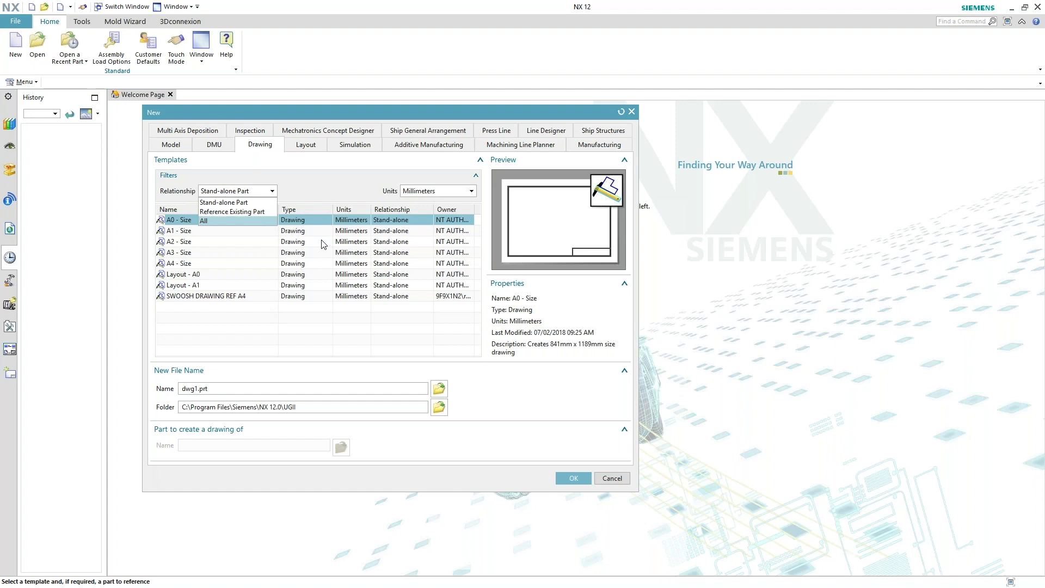
{"action": "left_click", "coordinate": [276, 301]}
{"action": "left_click", "coordinate": [264, 300]}
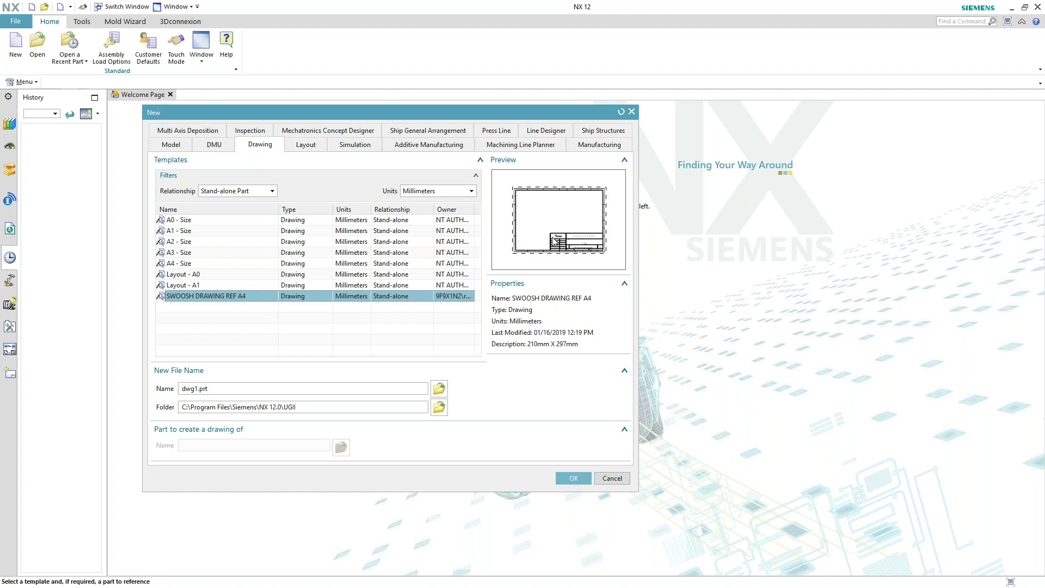
{"action": "left_click", "coordinate": [574, 478]}
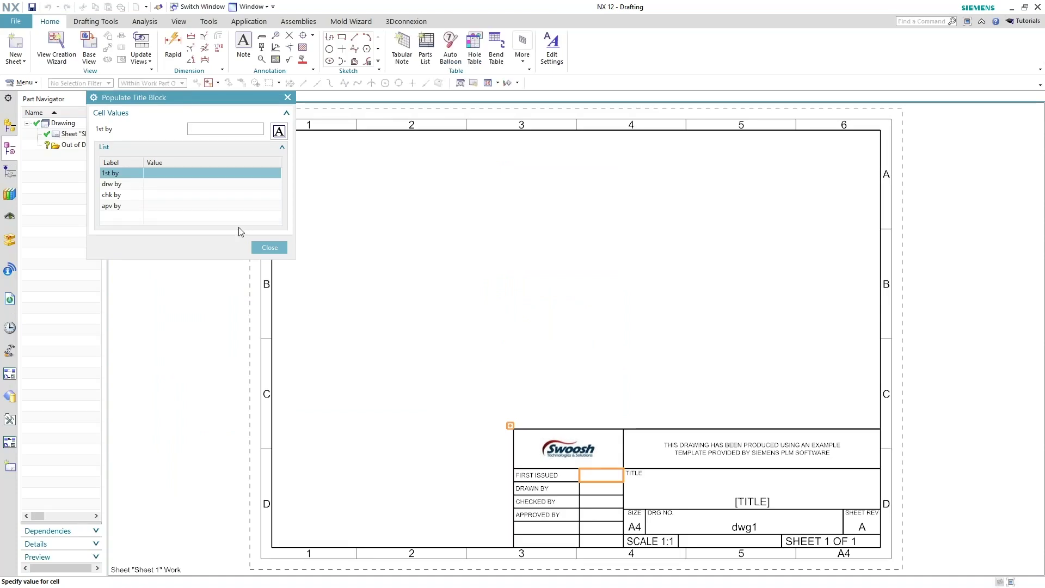
Step: Fill the title block's first-issued row with 10/10/10/ and the issuer's name
{"action": "type", "text": "10/10/10/"}
{"action": "key", "text": "Return"}
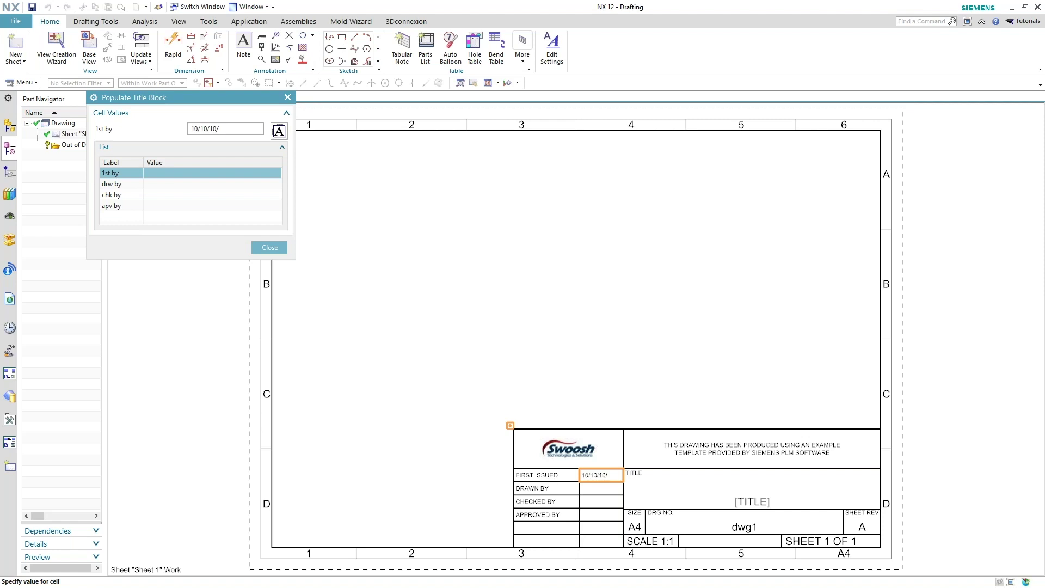
{"action": "type", "text": "REESE"}
{"action": "key", "text": "Return"}
Step: Close Populate Title Block and cancel the accidentally started spline
{"action": "key", "text": "Escape"}
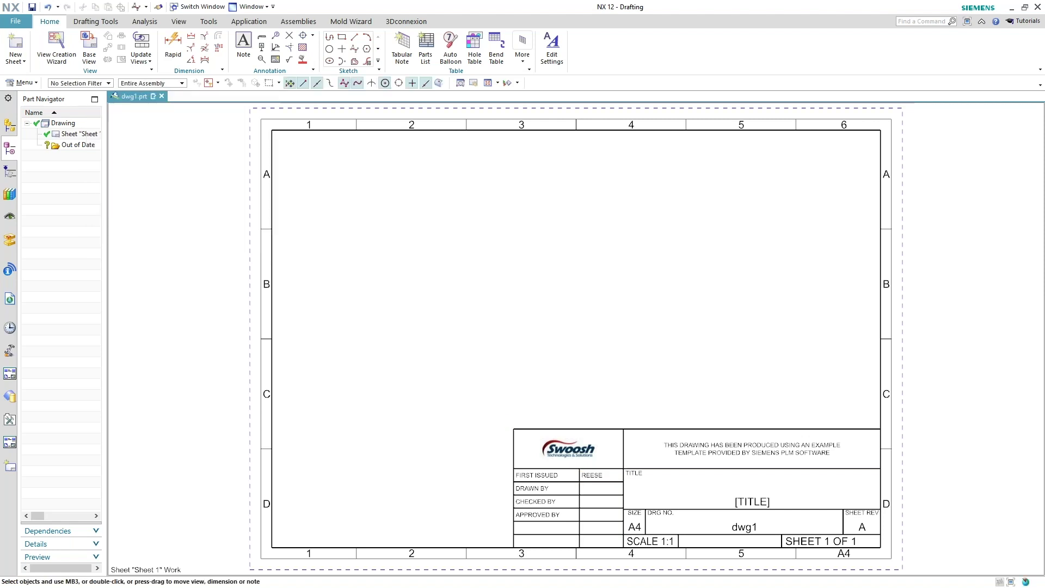
{"action": "key", "text": "s"}
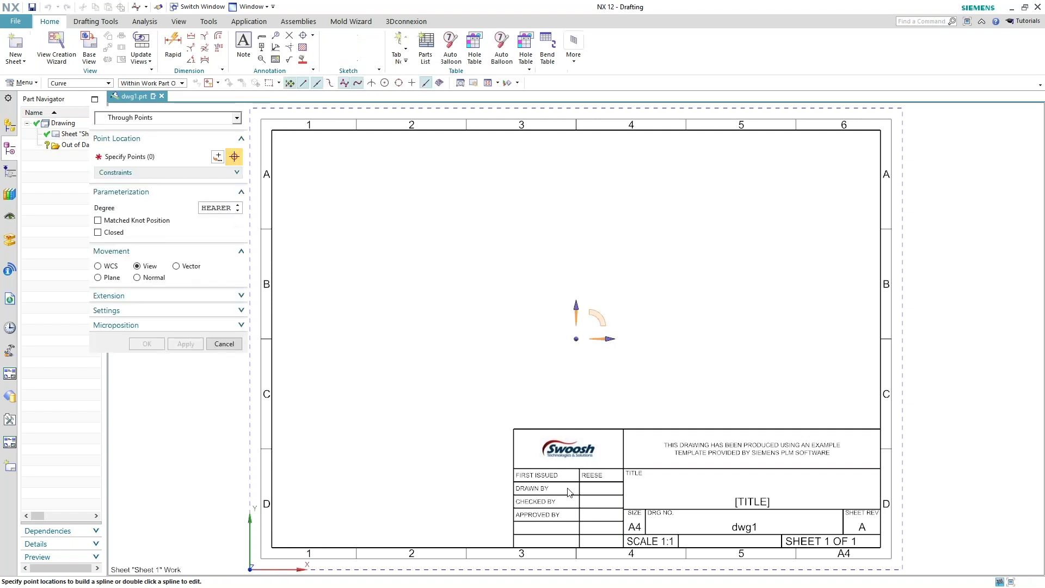
{"action": "key", "text": "Escape"}
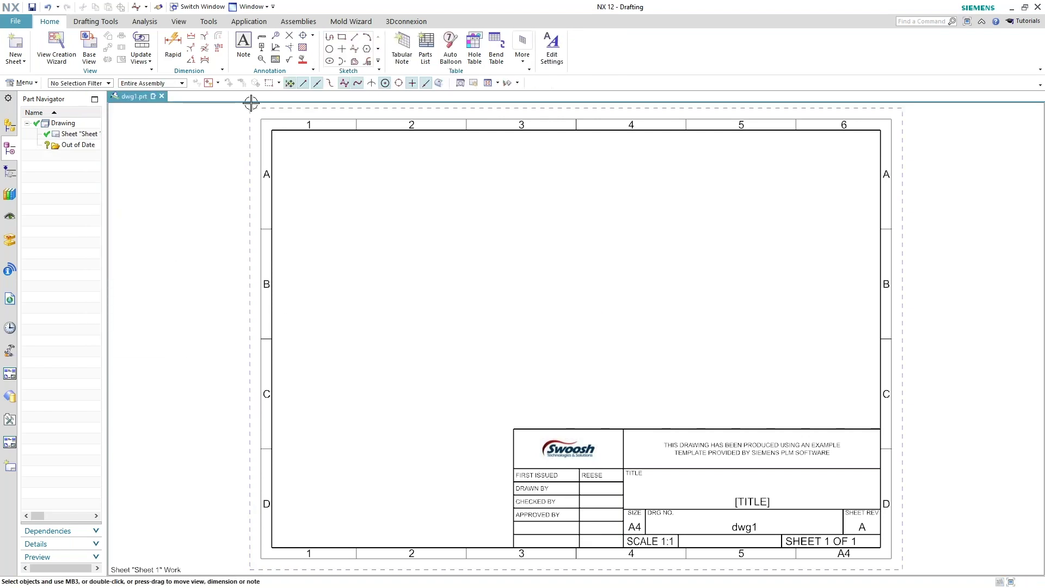
{"action": "left_click", "coordinate": [208, 21]}
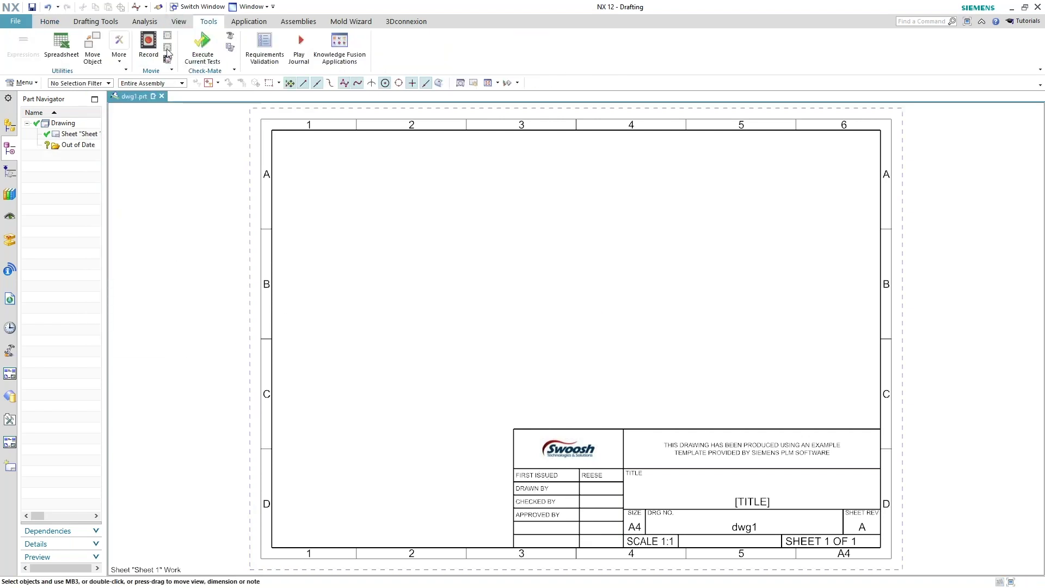
Step: Reopen Populate Title Block and set the first-issued date to 10/10/10
{"action": "left_click", "coordinate": [95, 21]}
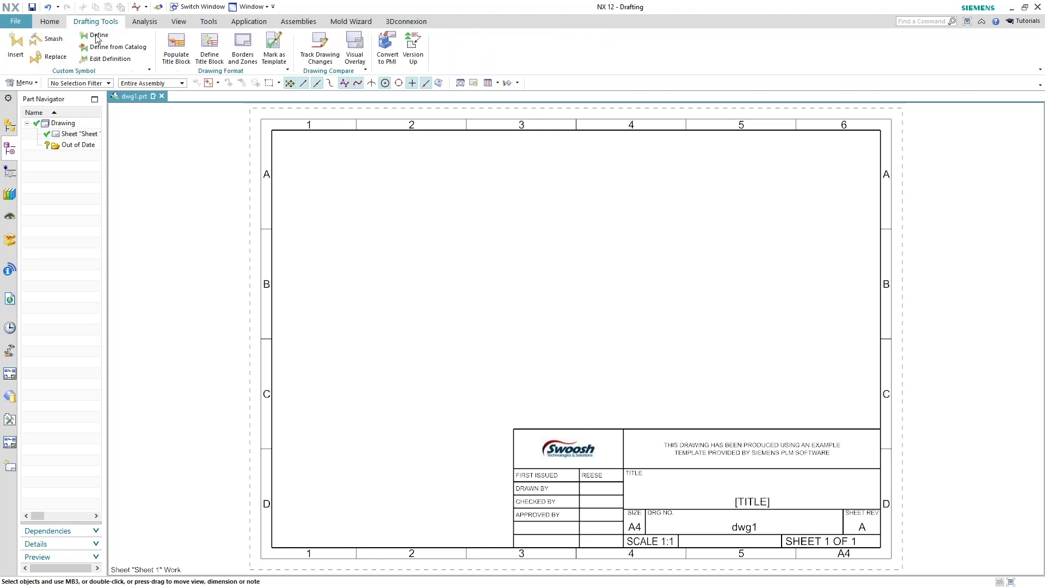
{"action": "left_click", "coordinate": [176, 48]}
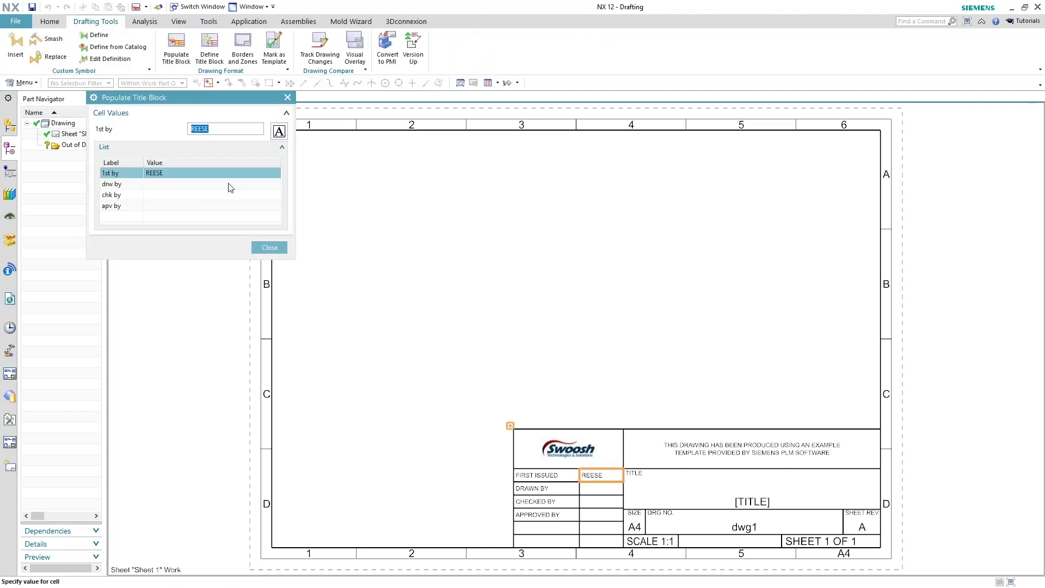
{"action": "left_click", "coordinate": [181, 185]}
{"action": "left_click", "coordinate": [179, 173]}
{"action": "type", "text": "10/10/10"}
{"action": "key", "text": "Return"}
Step: Enter the drawn-by, checked-by and approved-by names and close the dialog
{"action": "type", "text": "REESE"}
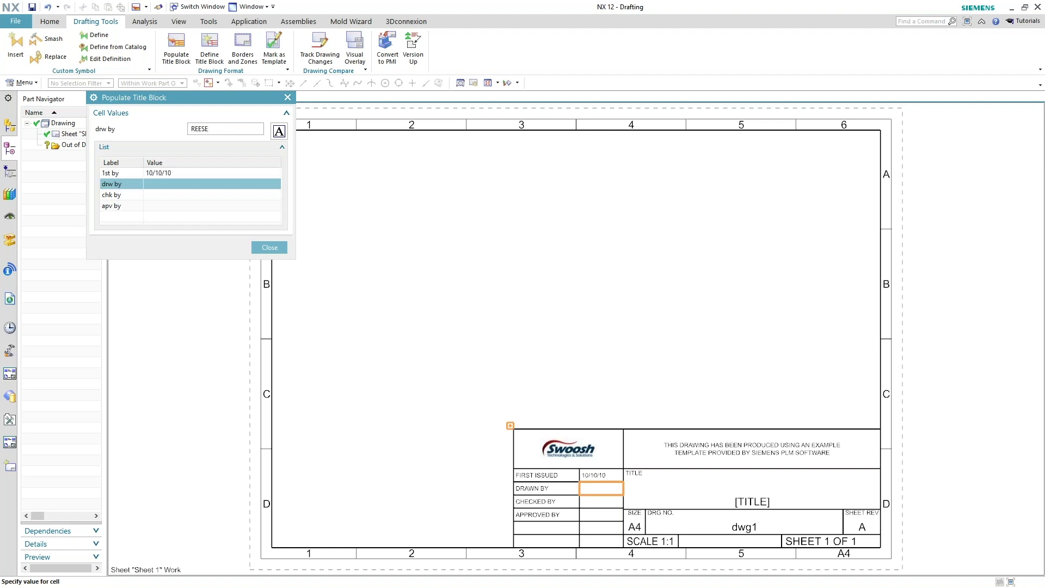
{"action": "key", "text": "Return"}
{"action": "type", "text": "S"}
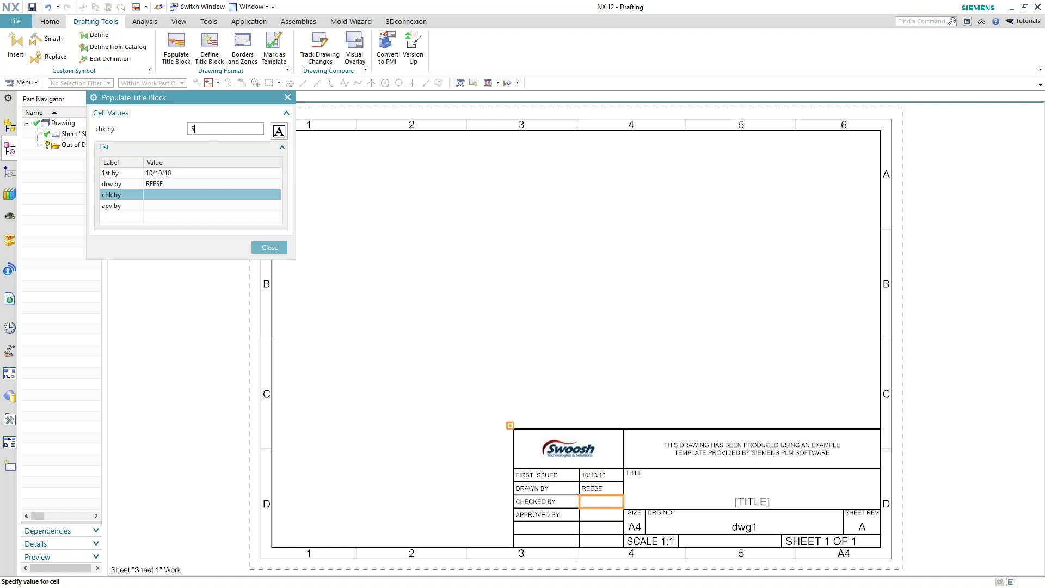
{"action": "type", "text": "HEARER"}
{"action": "key", "text": "Return"}
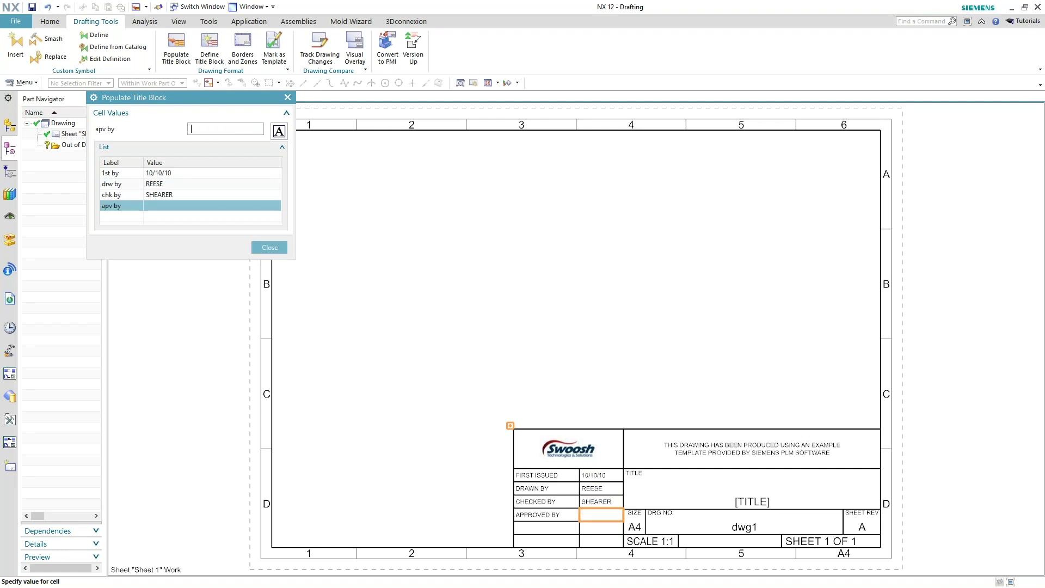
{"action": "type", "text": "GOSSAMAR"}
{"action": "key", "text": "Return"}
{"action": "left_click", "coordinate": [282, 246]}
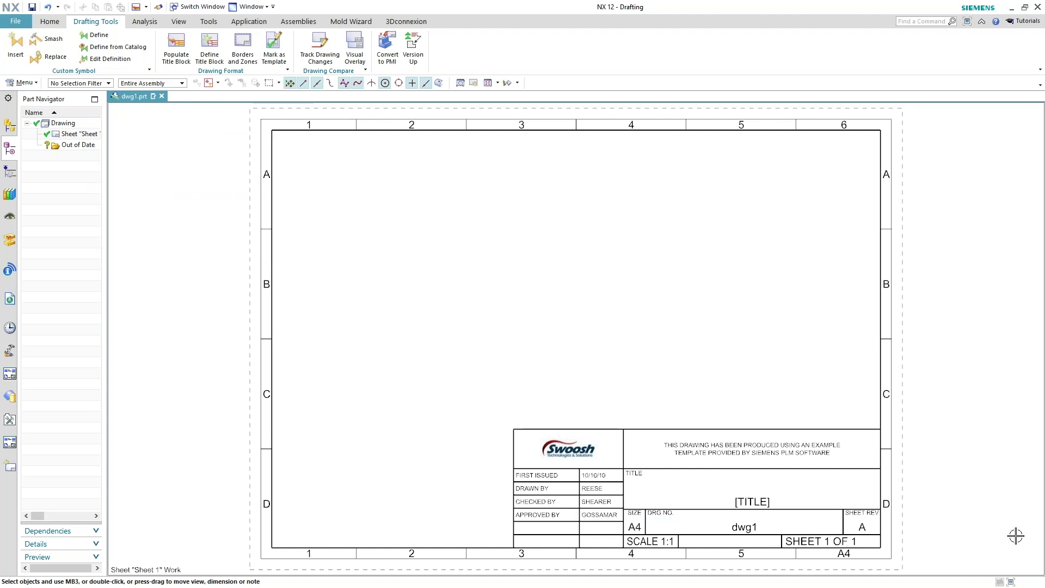
{"action": "key", "text": "alt+Tab"}
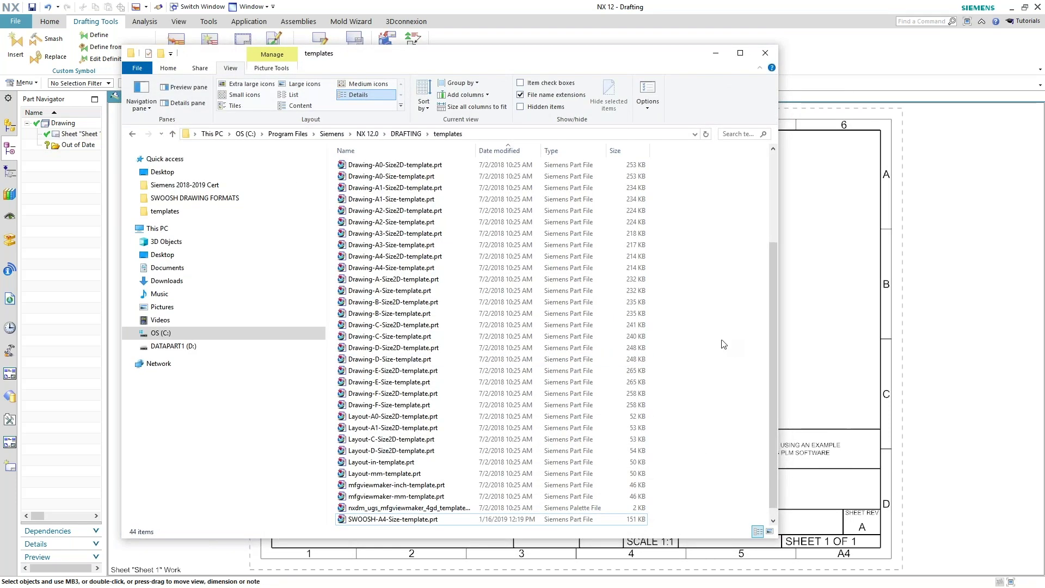
Step: Open ugs_drawing_templates.pax from the templates folder using Edit with Notepad++
{"action": "key", "text": "alt+d"}
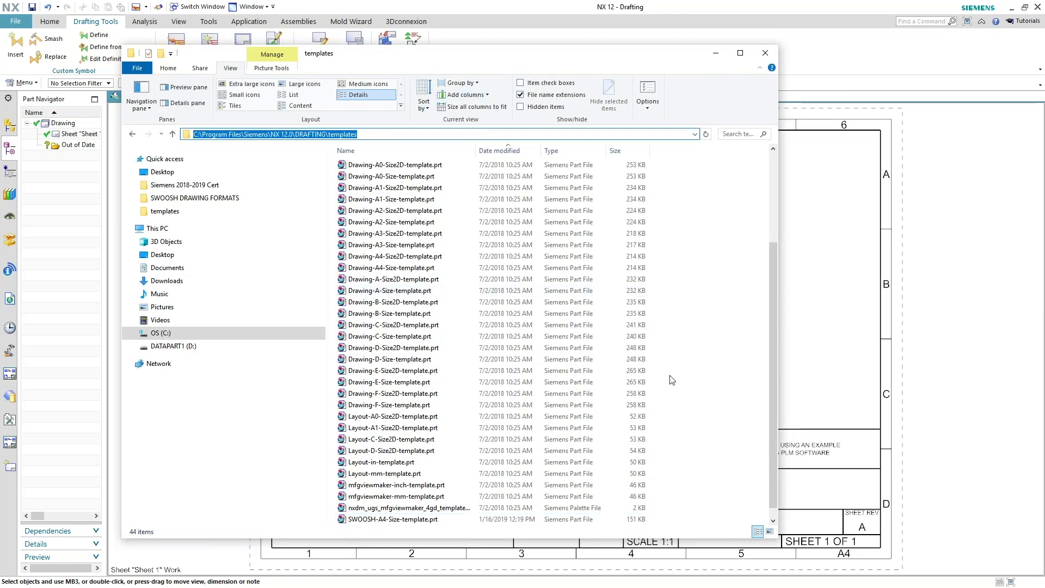
{"action": "left_click", "coordinate": [375, 518]}
{"action": "scroll", "coordinate": [376, 514], "scroll_direction": "down", "scroll_amount": 1}
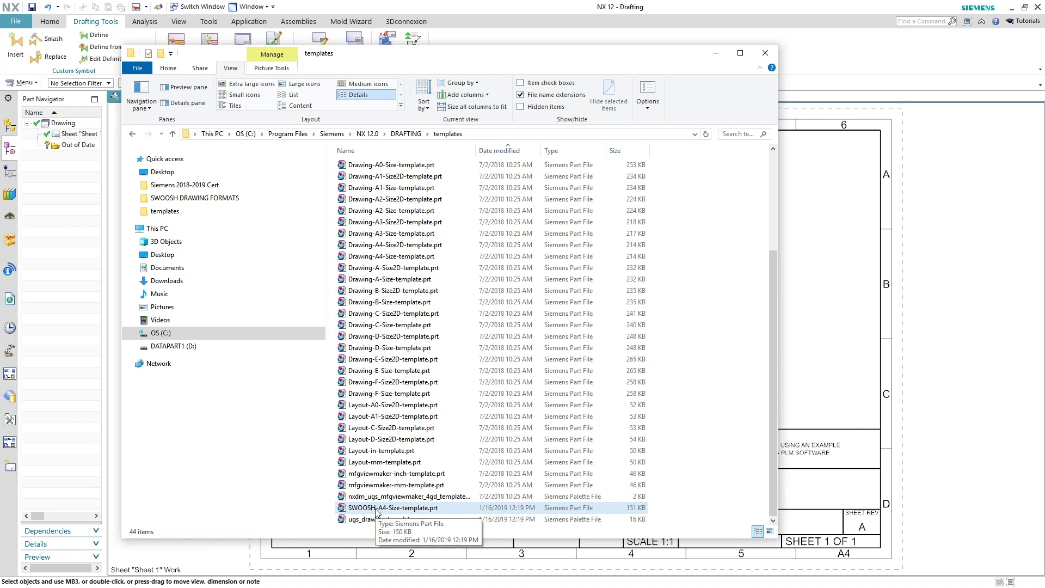
{"action": "left_click", "coordinate": [409, 520]}
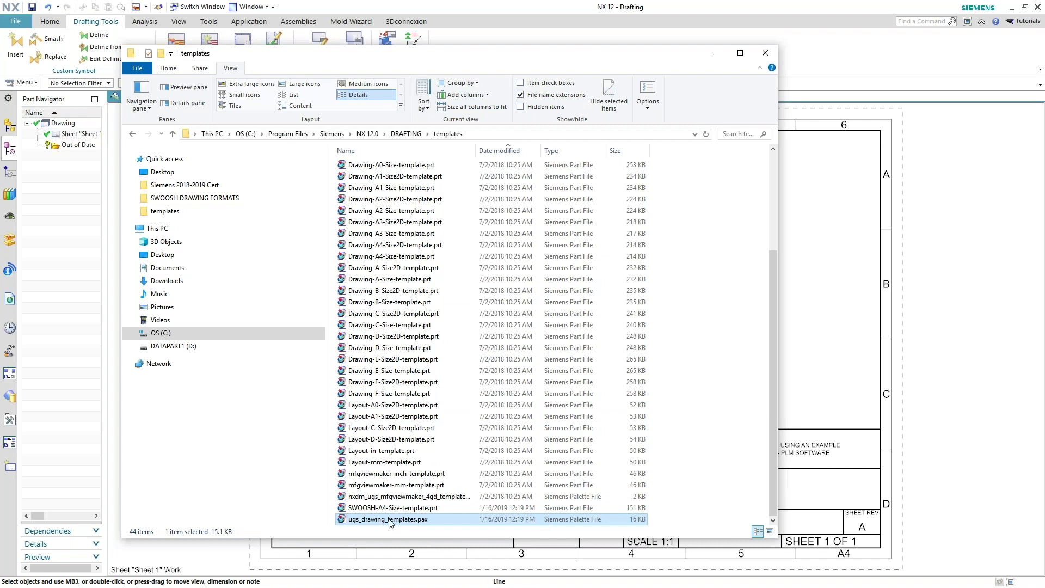
{"action": "right_click", "coordinate": [390, 520]}
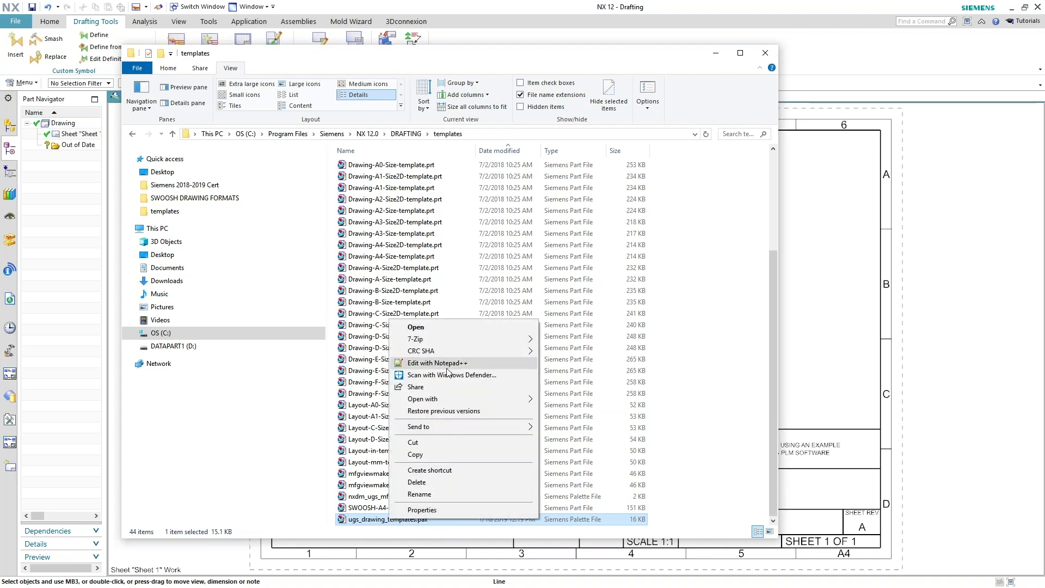
{"action": "left_click", "coordinate": [447, 364]}
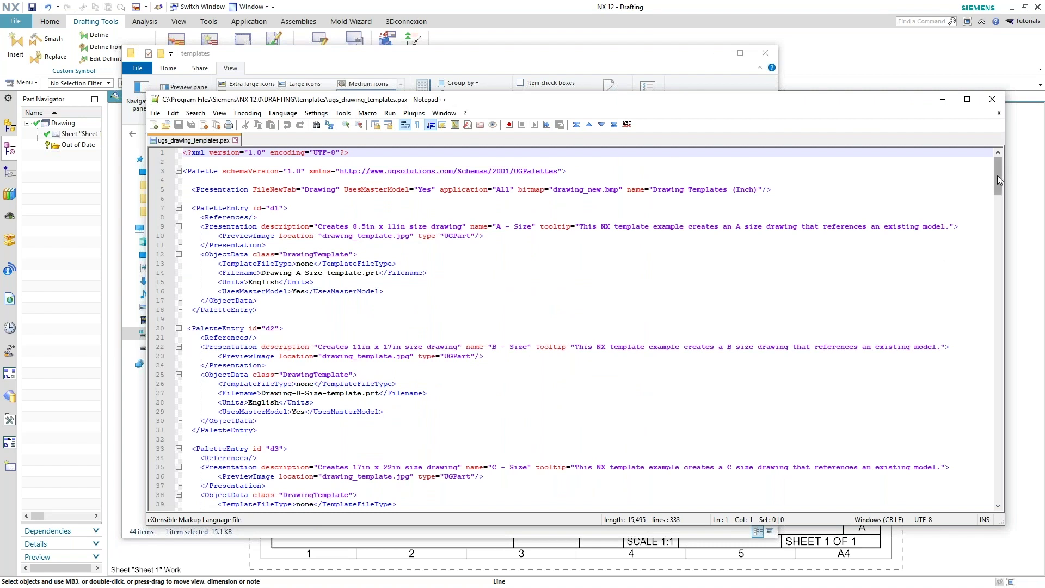
Step: Scroll to the end of the file to show the d56 SWOOSH A4 entry on line 331
{"action": "left_click_drag", "start_coordinate": [997, 175], "coordinate": [994, 484]}
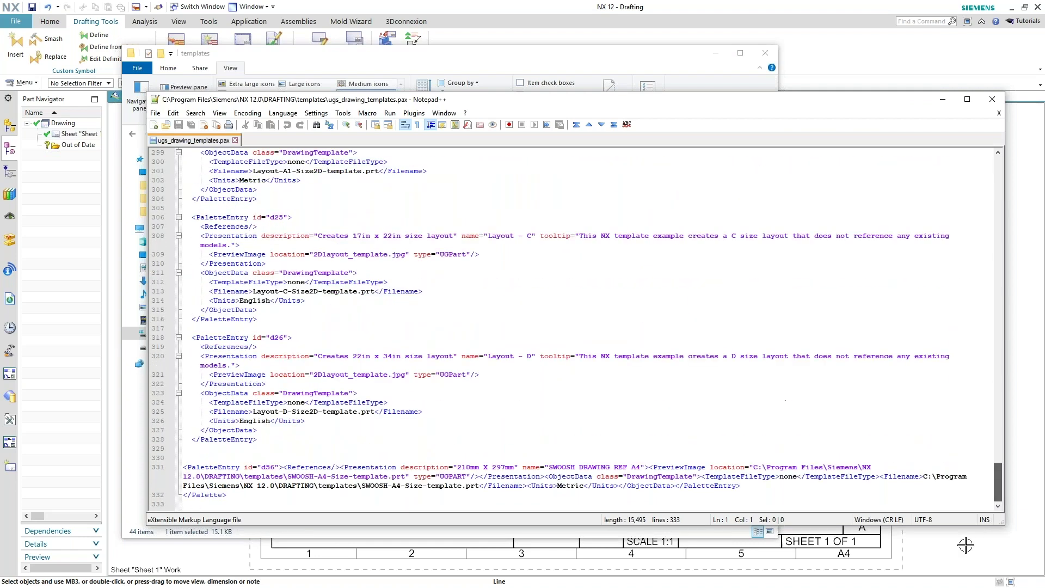
Step: Break the d56 opening tag, PreviewImage and closing Presentation onto separate lines
{"action": "left_click", "coordinate": [285, 466]}
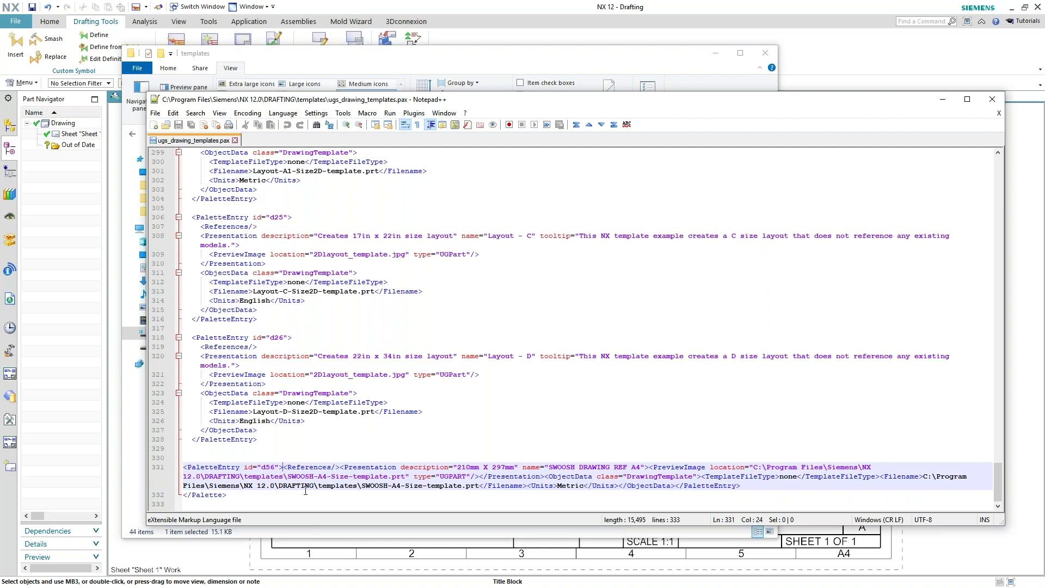
{"action": "key", "text": "Return"}
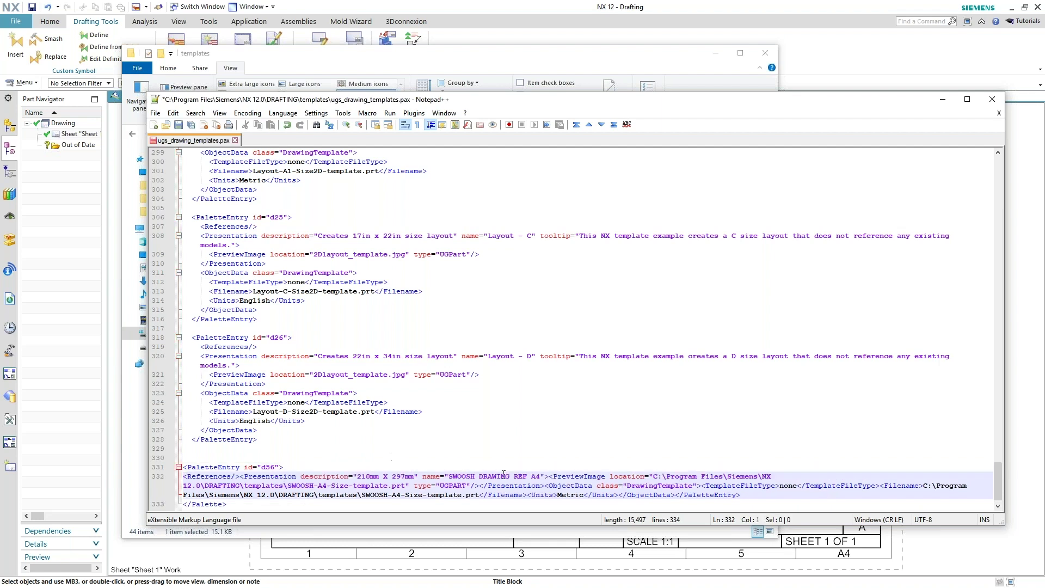
{"action": "left_click", "coordinate": [551, 476]}
{"action": "key", "text": "Return"}
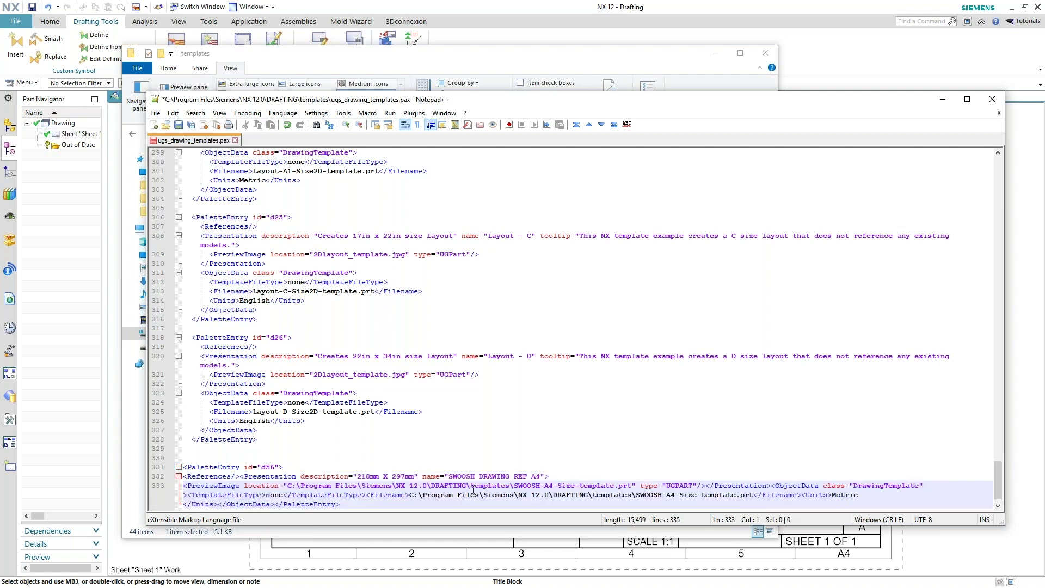
{"action": "left_click", "coordinate": [707, 480]}
{"action": "key", "text": "Return"}
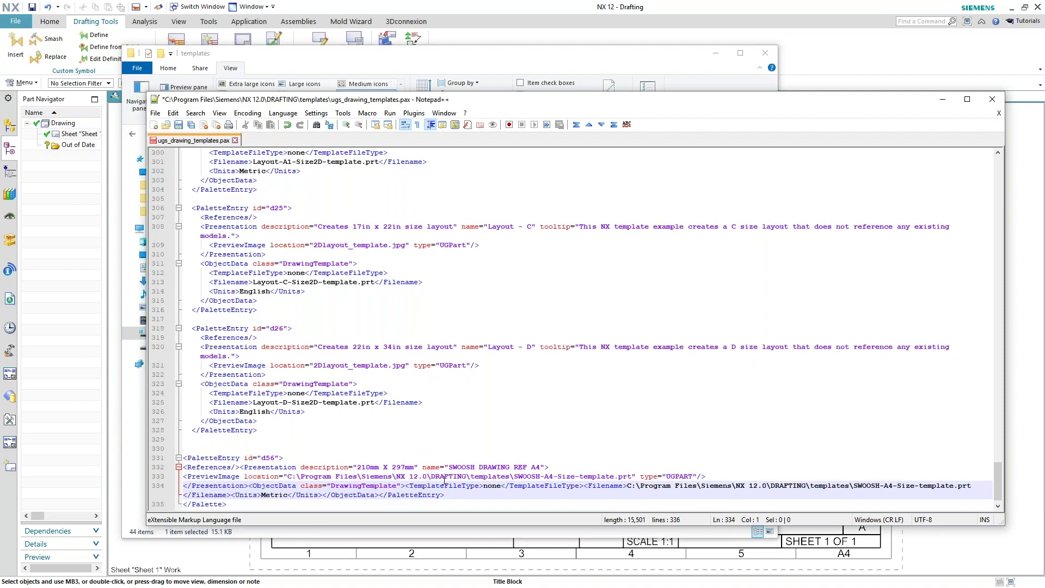
Step: Put TemplateFileType, Filename, Units and the closing ObjectData each on their own lines
{"action": "left_click", "coordinate": [404, 485]}
{"action": "key", "text": "Return"}
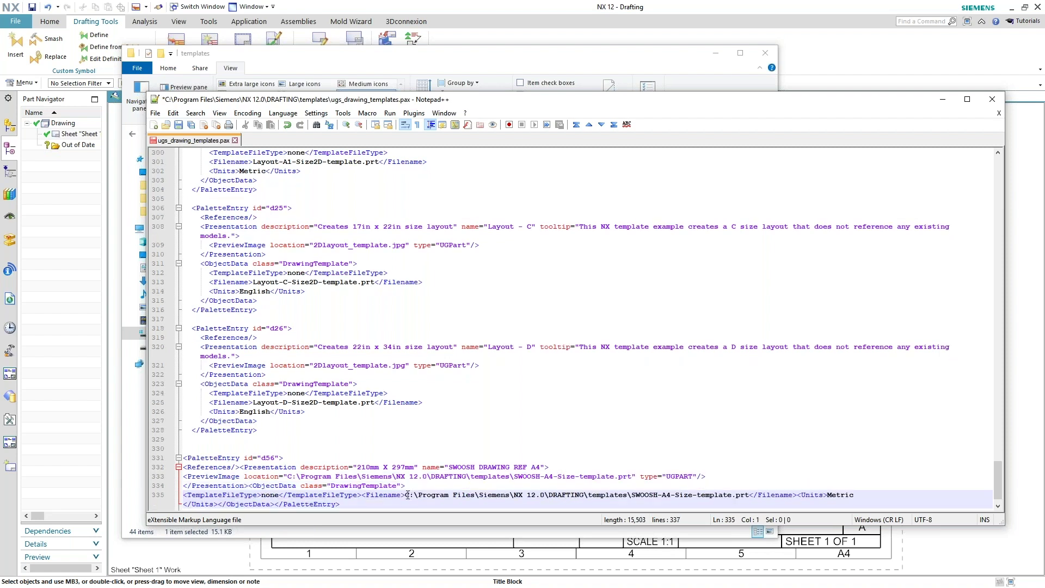
{"action": "left_click", "coordinate": [363, 494]}
{"action": "key", "text": "Return"}
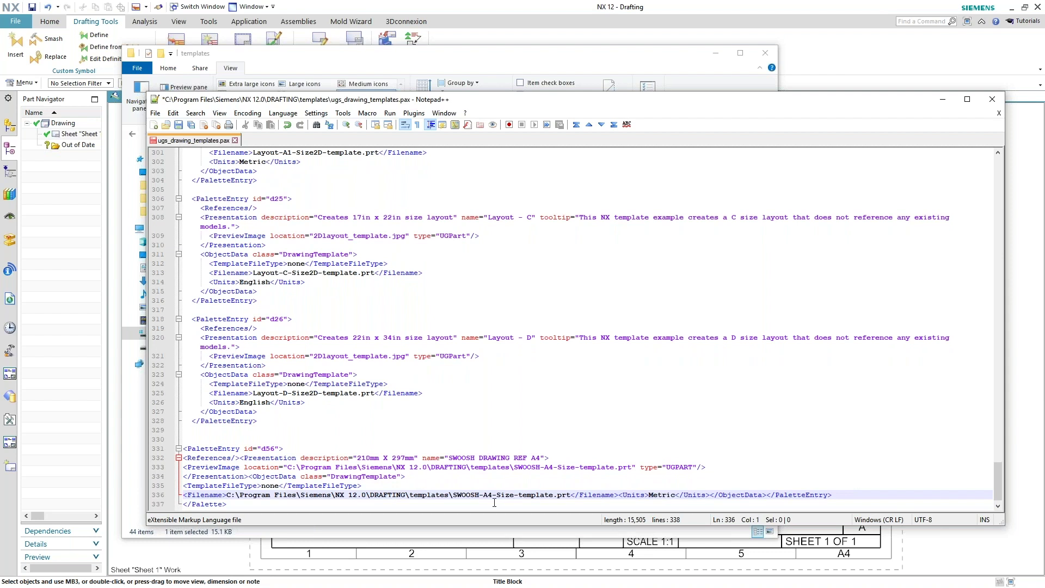
{"action": "left_click", "coordinate": [619, 495]}
{"action": "key", "text": "Return"}
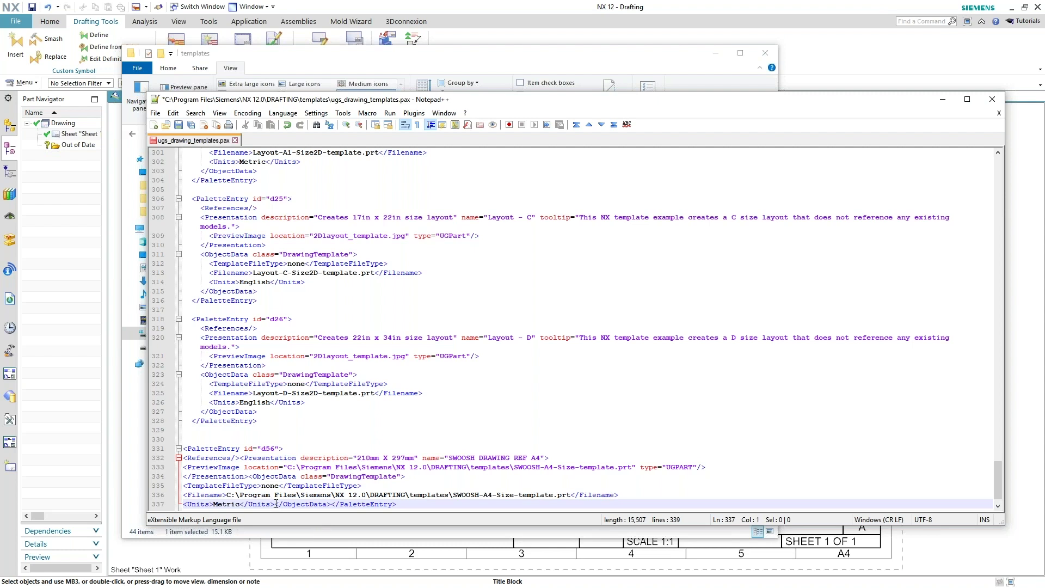
{"action": "left_click", "coordinate": [275, 503]}
{"action": "key", "text": "Return"}
Step: Move the closing PaletteEntry to its own line and add a blank line before </Palette>
{"action": "left_click", "coordinate": [240, 494]}
{"action": "key", "text": "Return"}
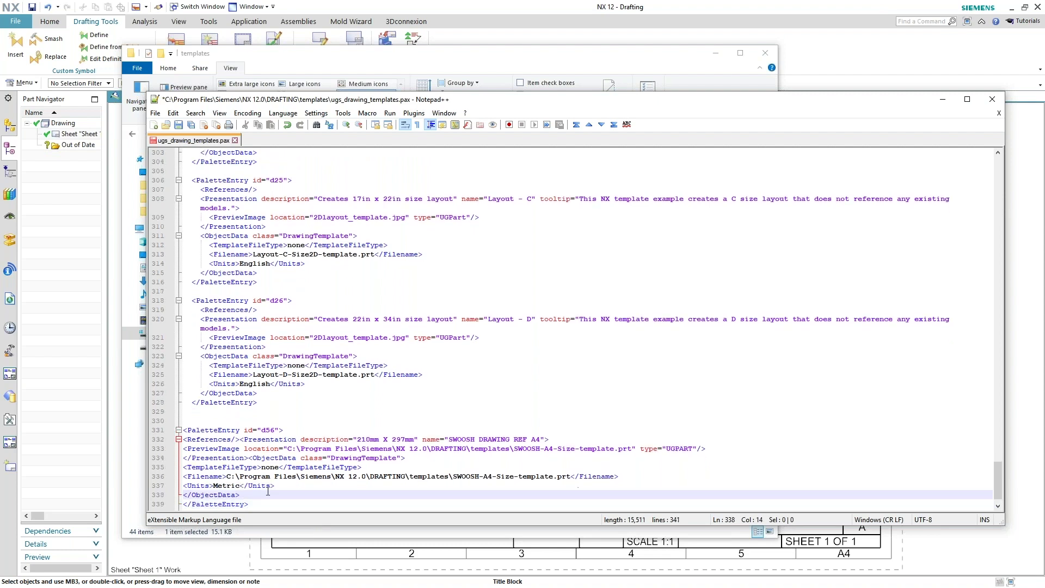
{"action": "scroll", "coordinate": [269, 492], "scroll_direction": "down", "scroll_amount": 1}
{"action": "left_click", "coordinate": [255, 489]}
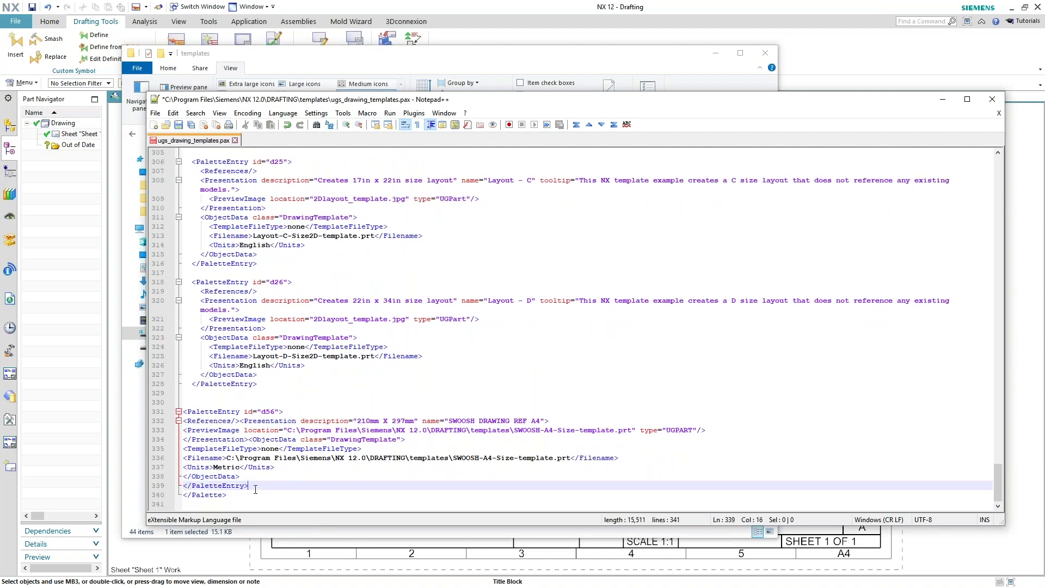
{"action": "key", "text": "Return"}
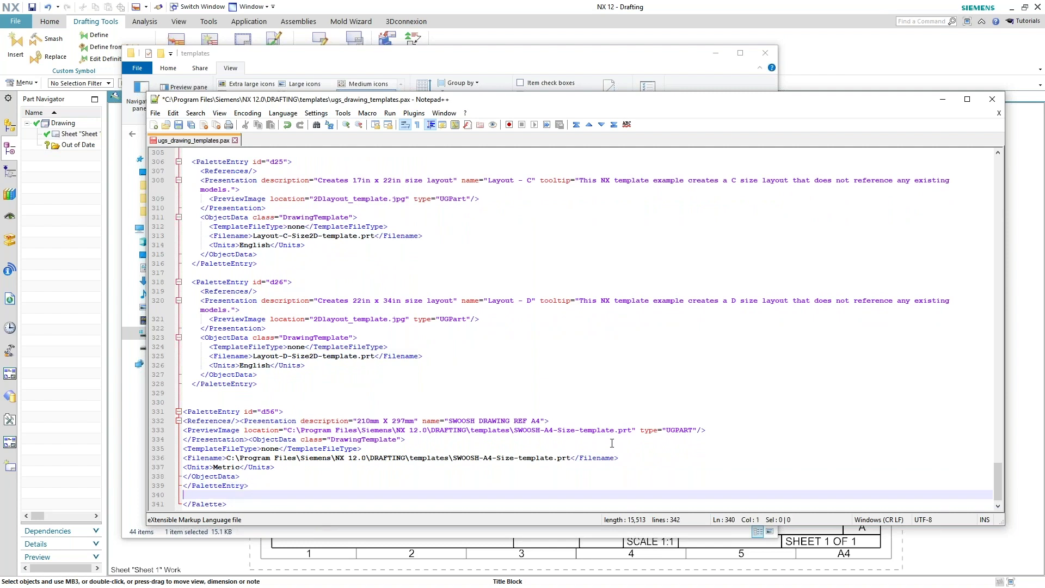